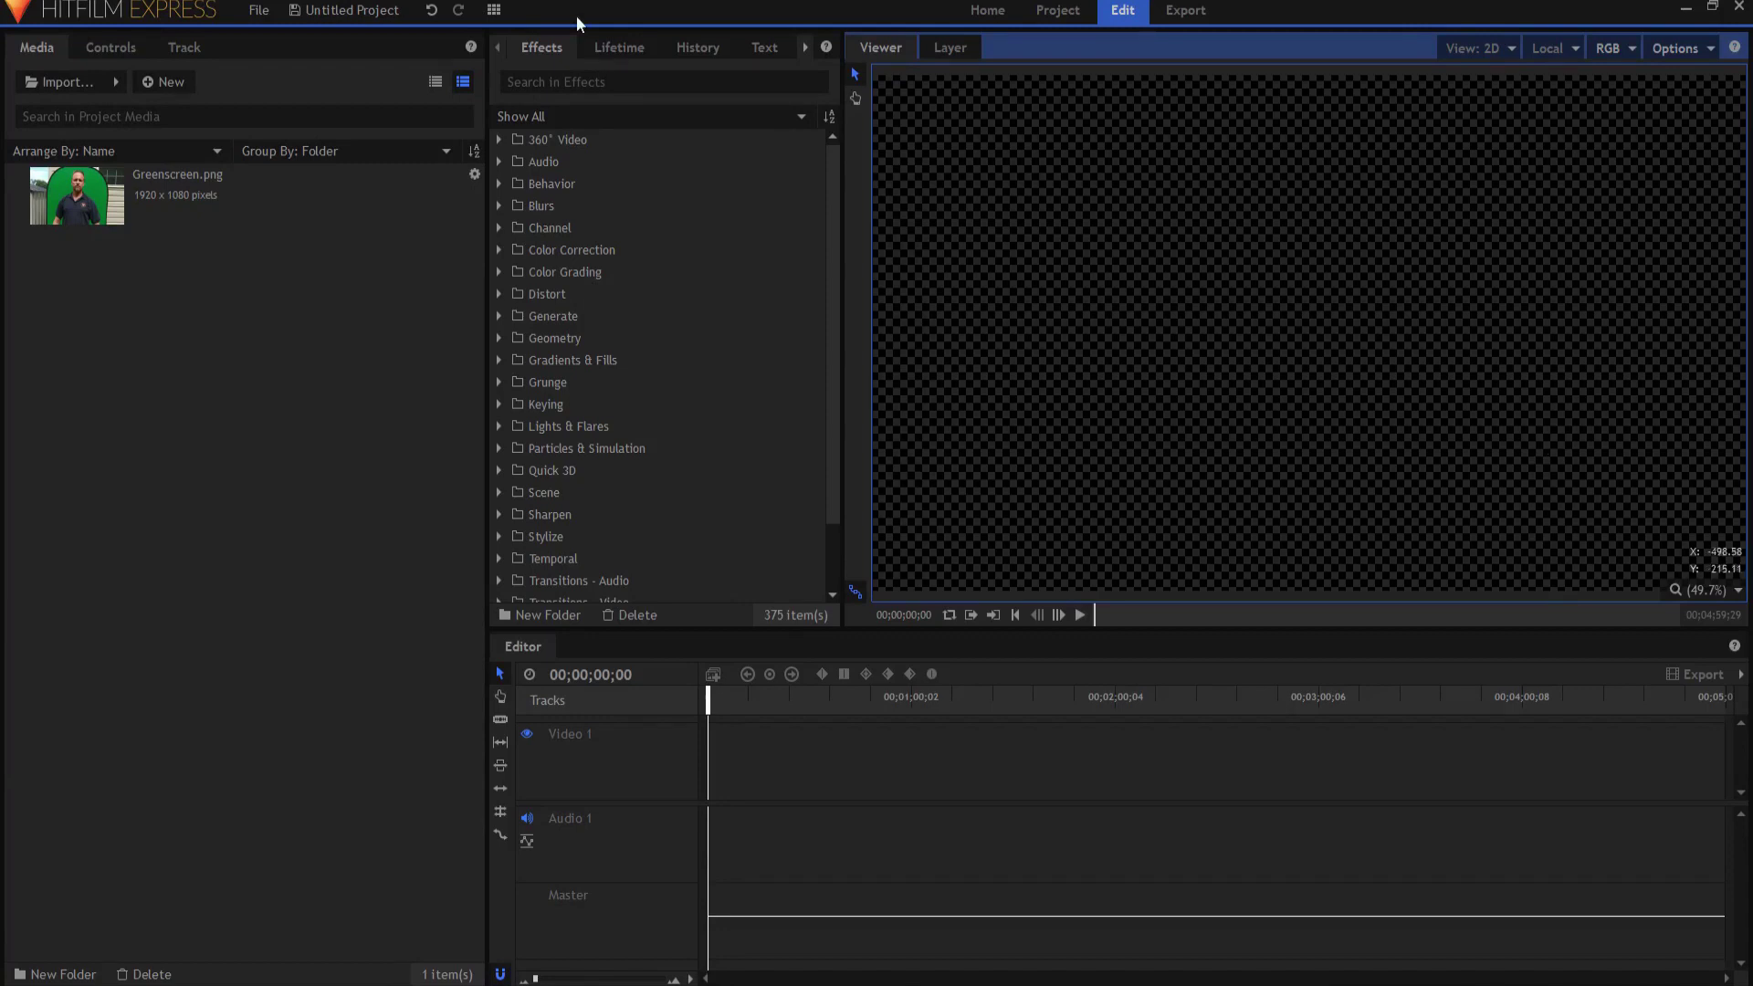
Open the Media panel's New menu to list the item types you can create.
left_click(166, 83)
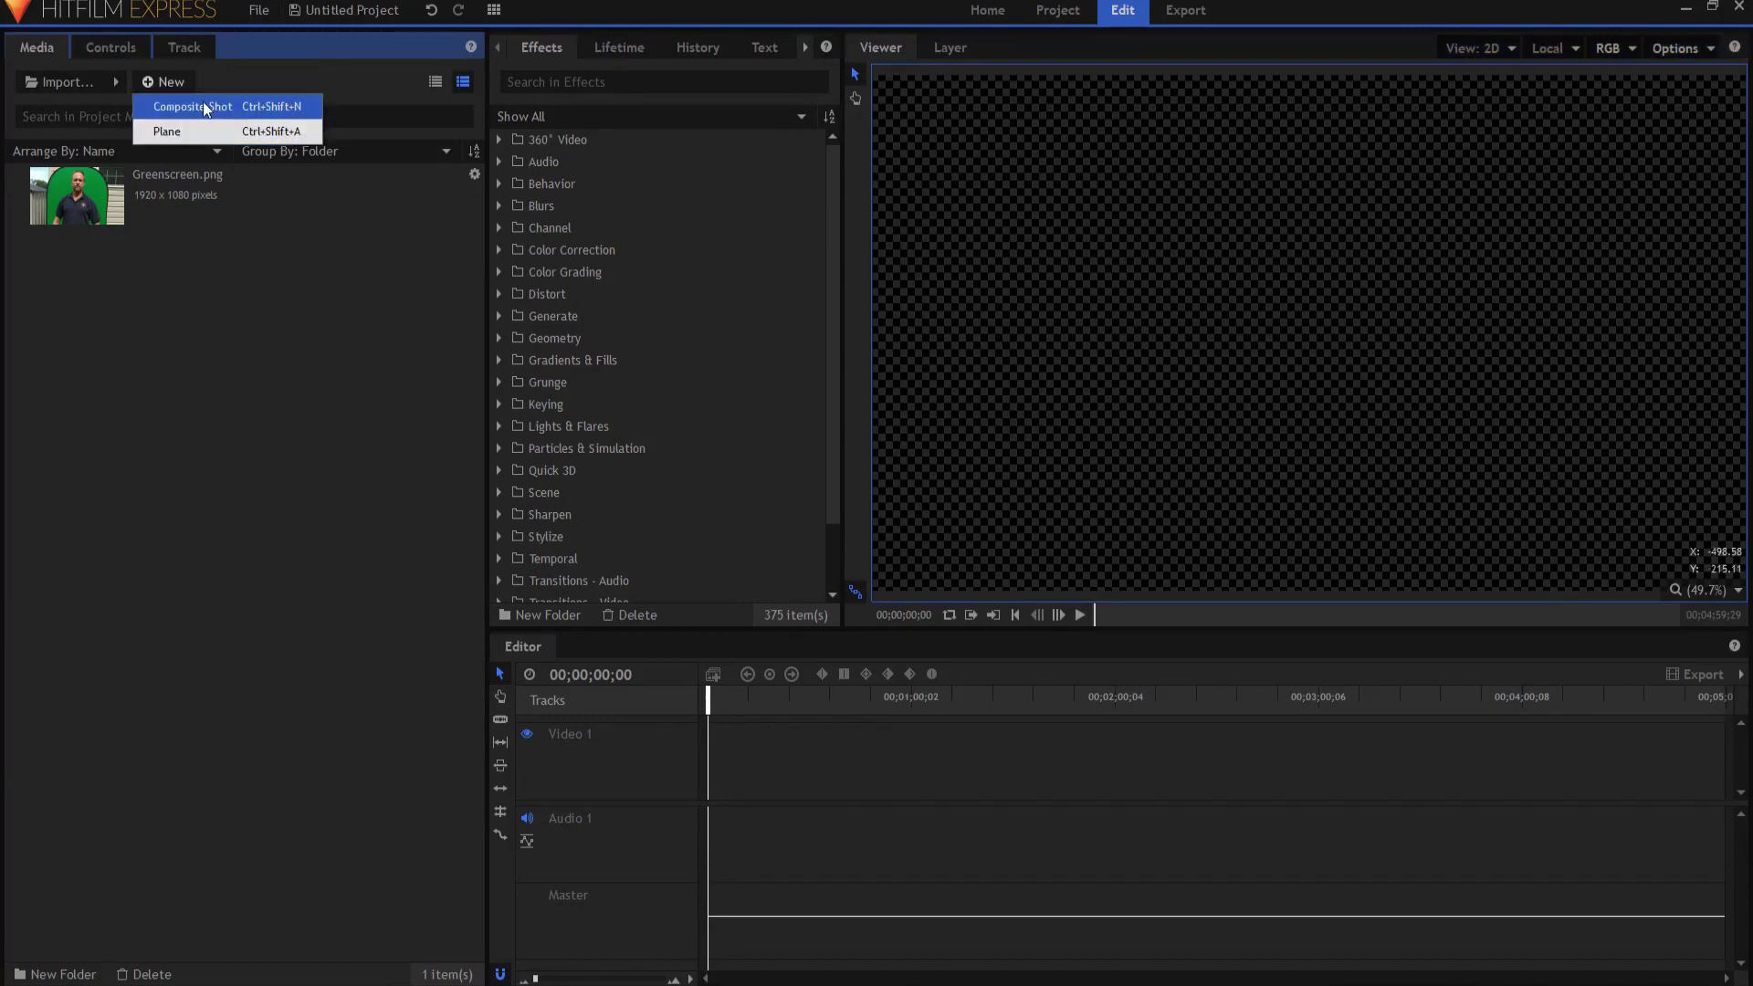
Create a composite shot named Picture and drop Greenscreen.png into its timeline.
left_click(200, 107)
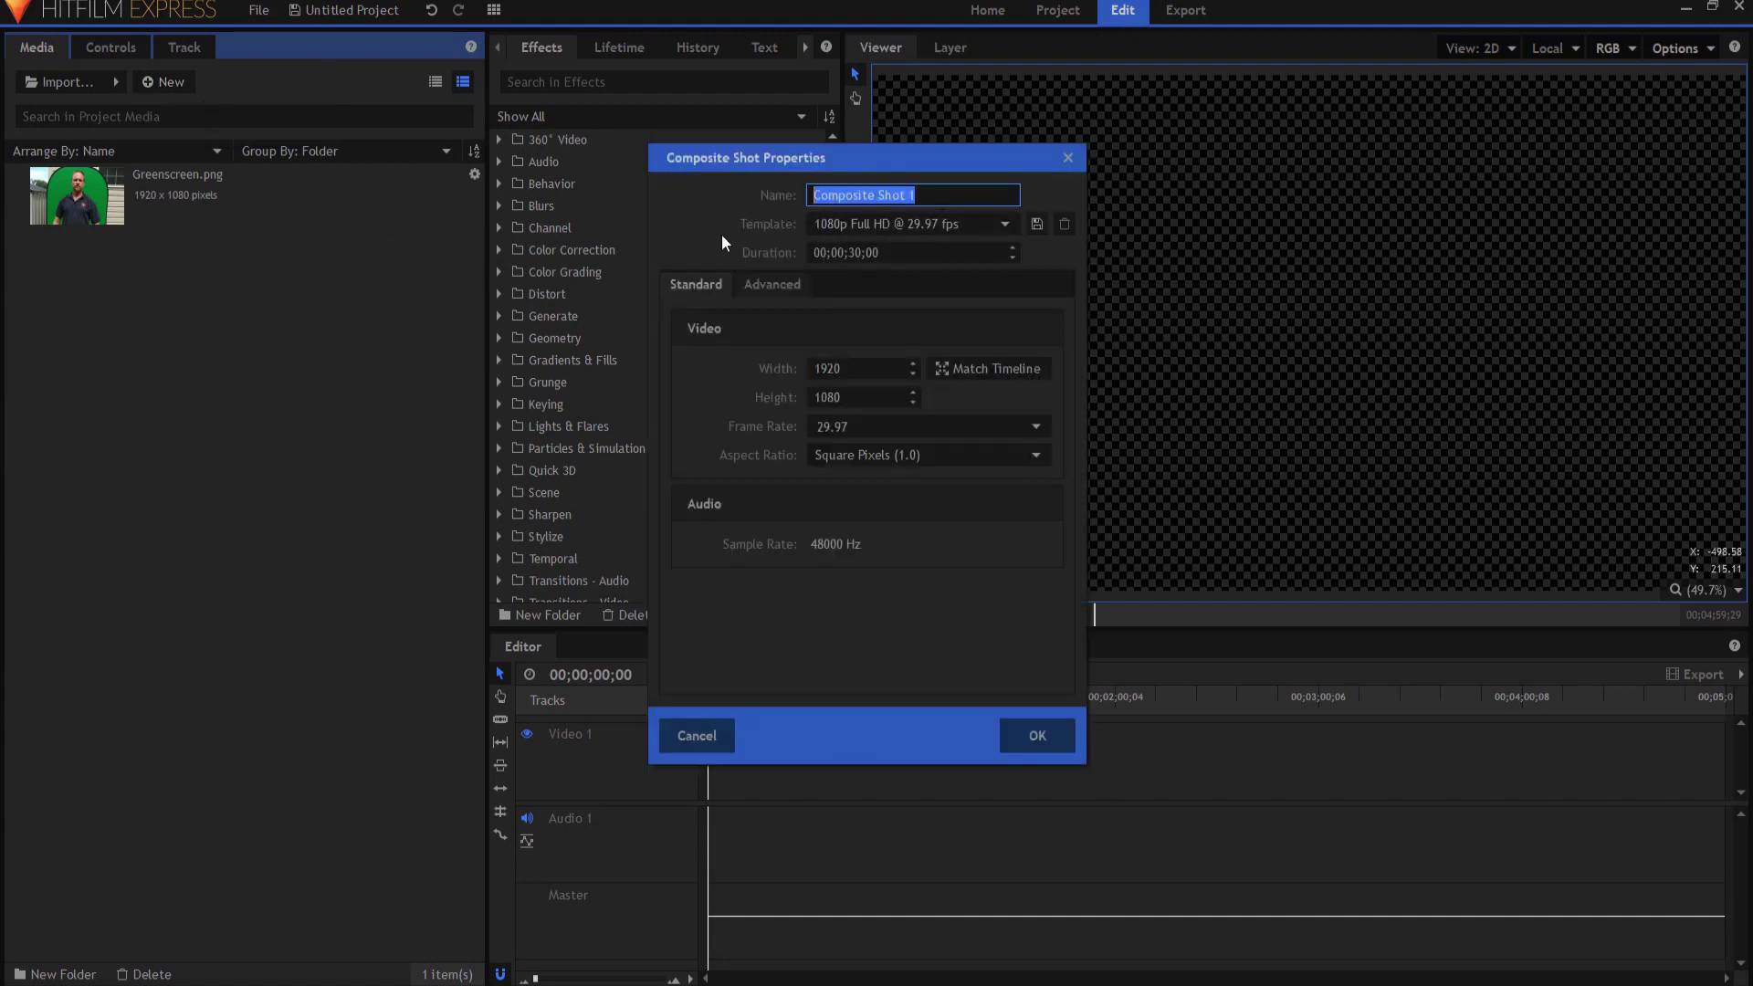
type("Picture")
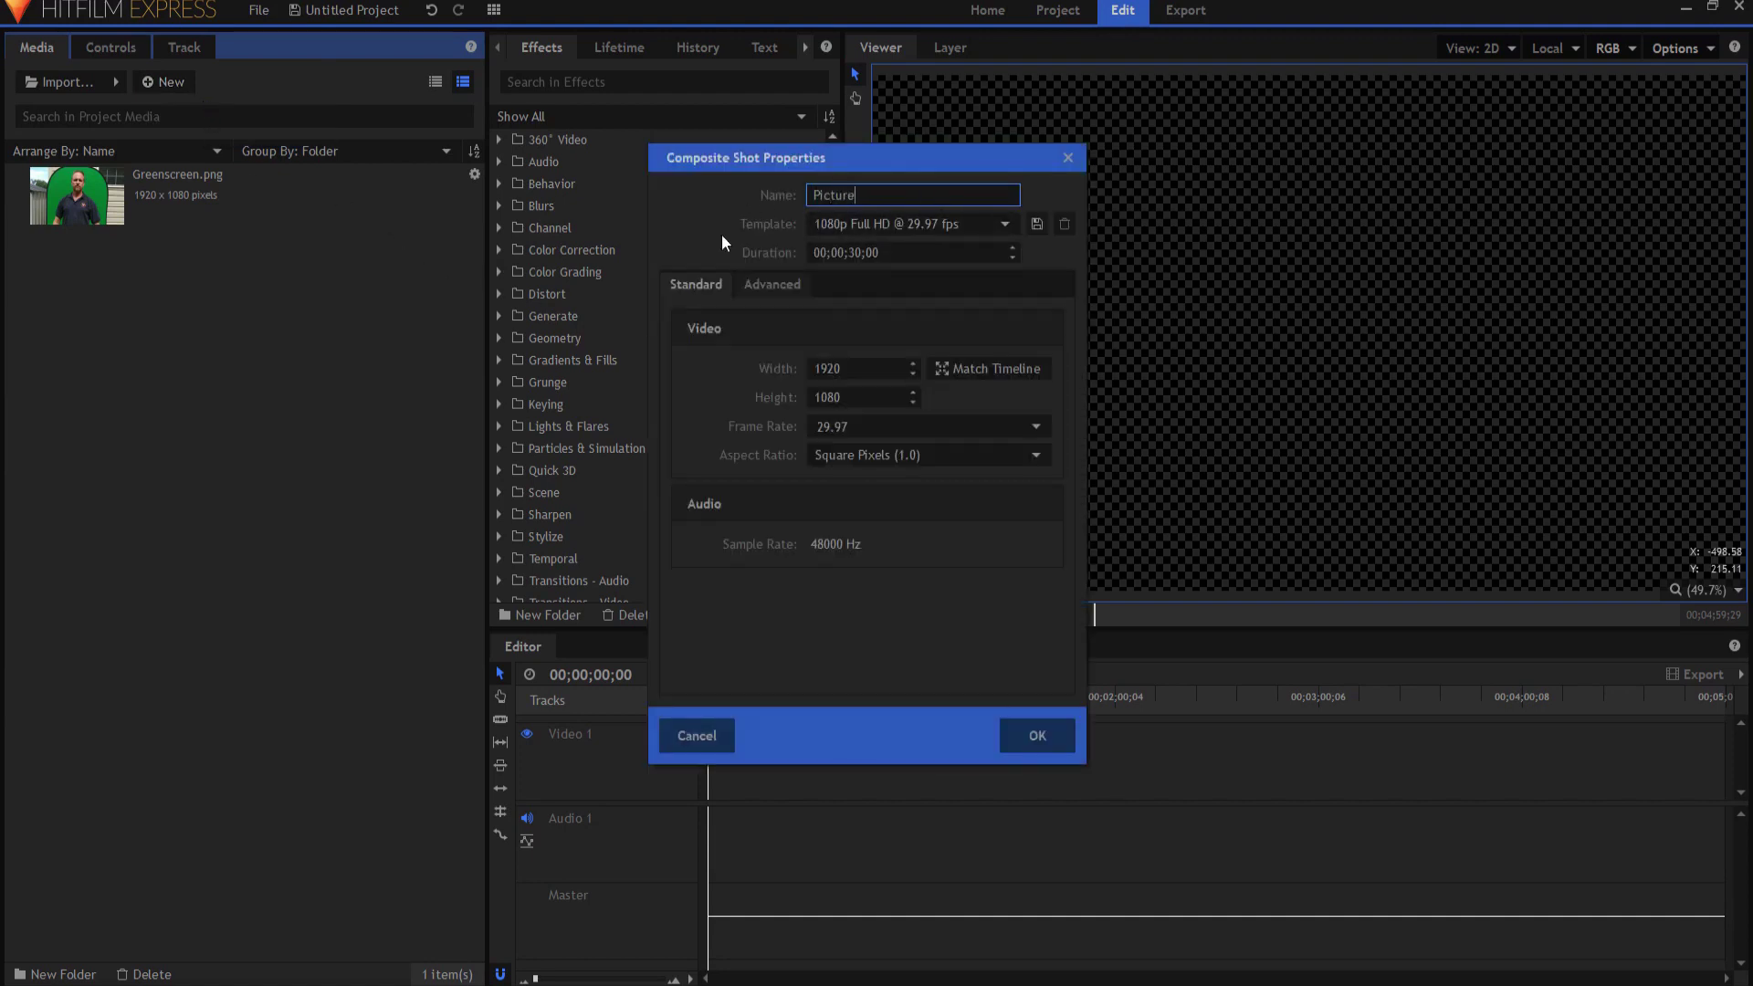
key("Return")
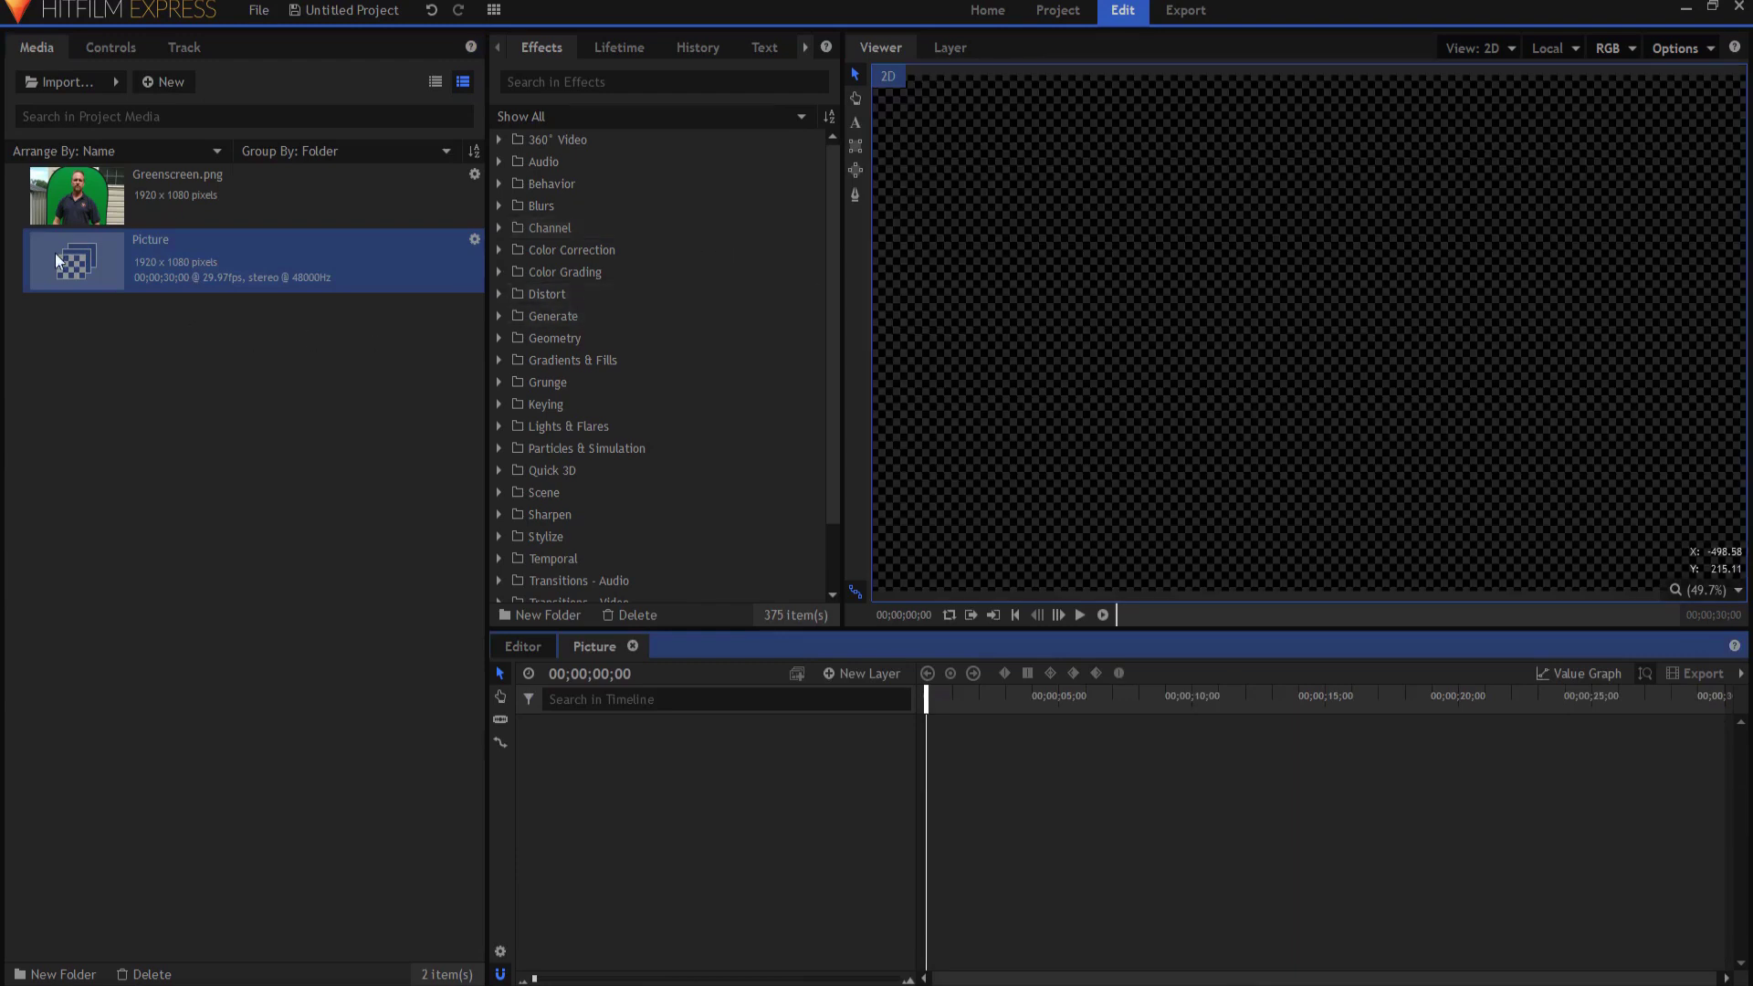
left_click_drag(58, 191, 667, 787)
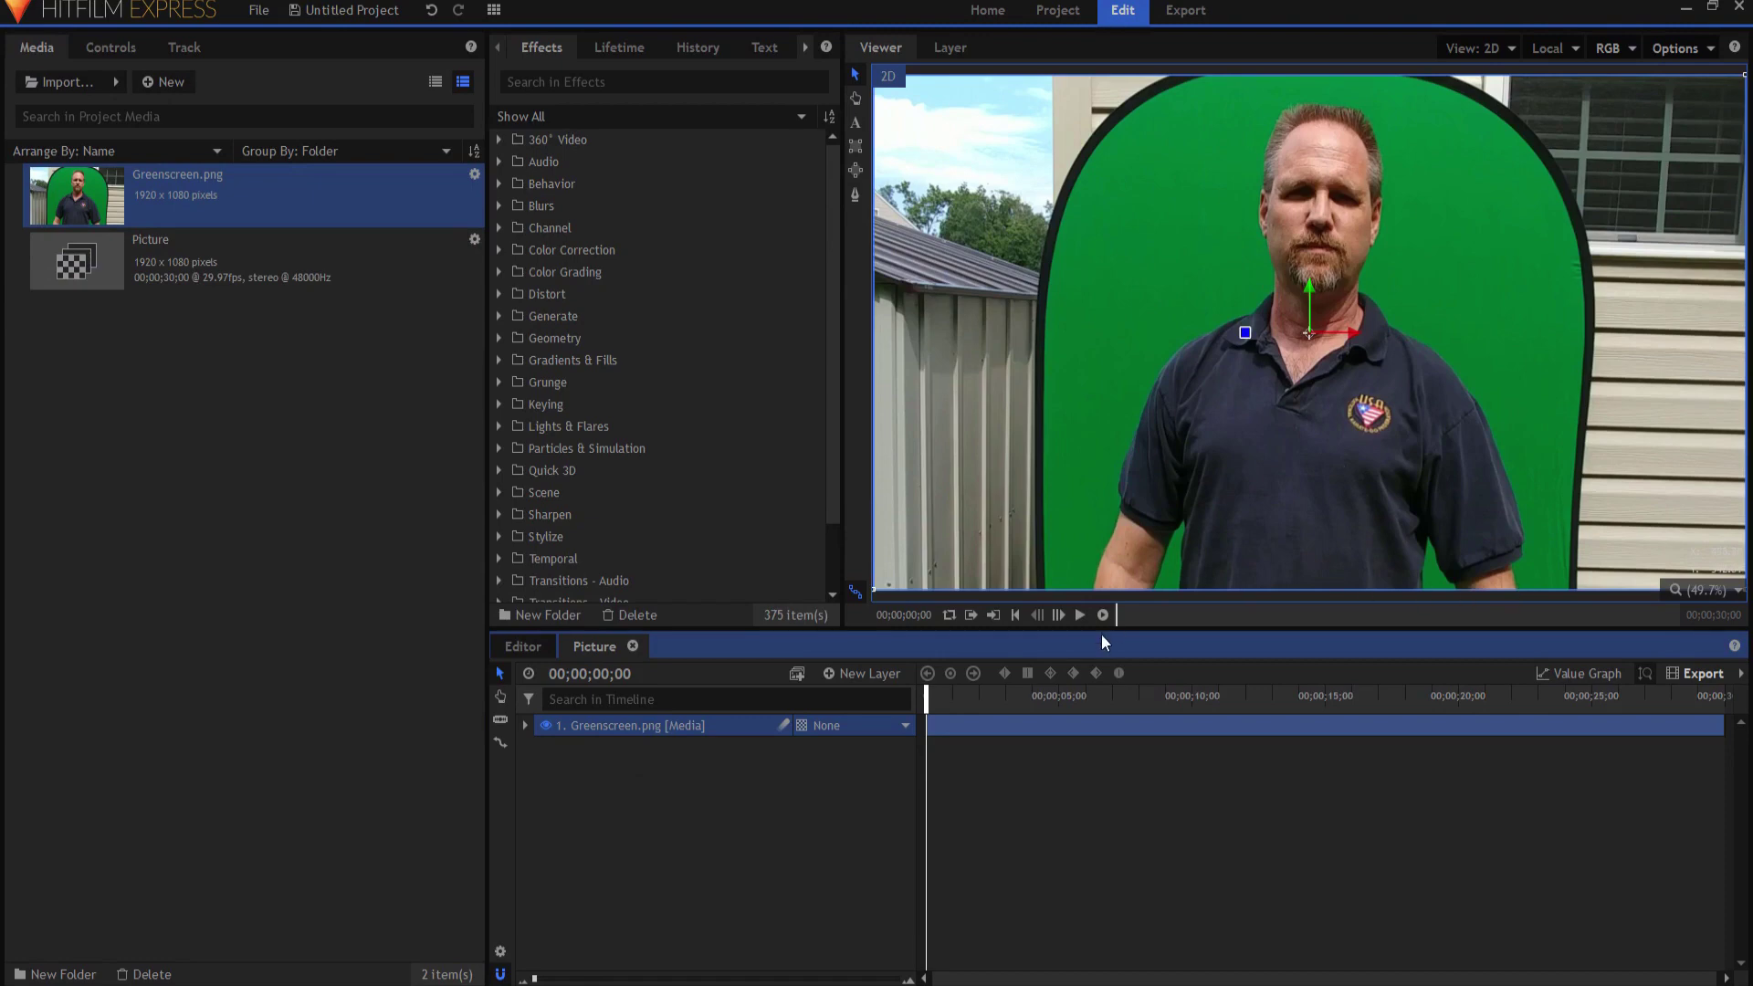
left_click(548, 81)
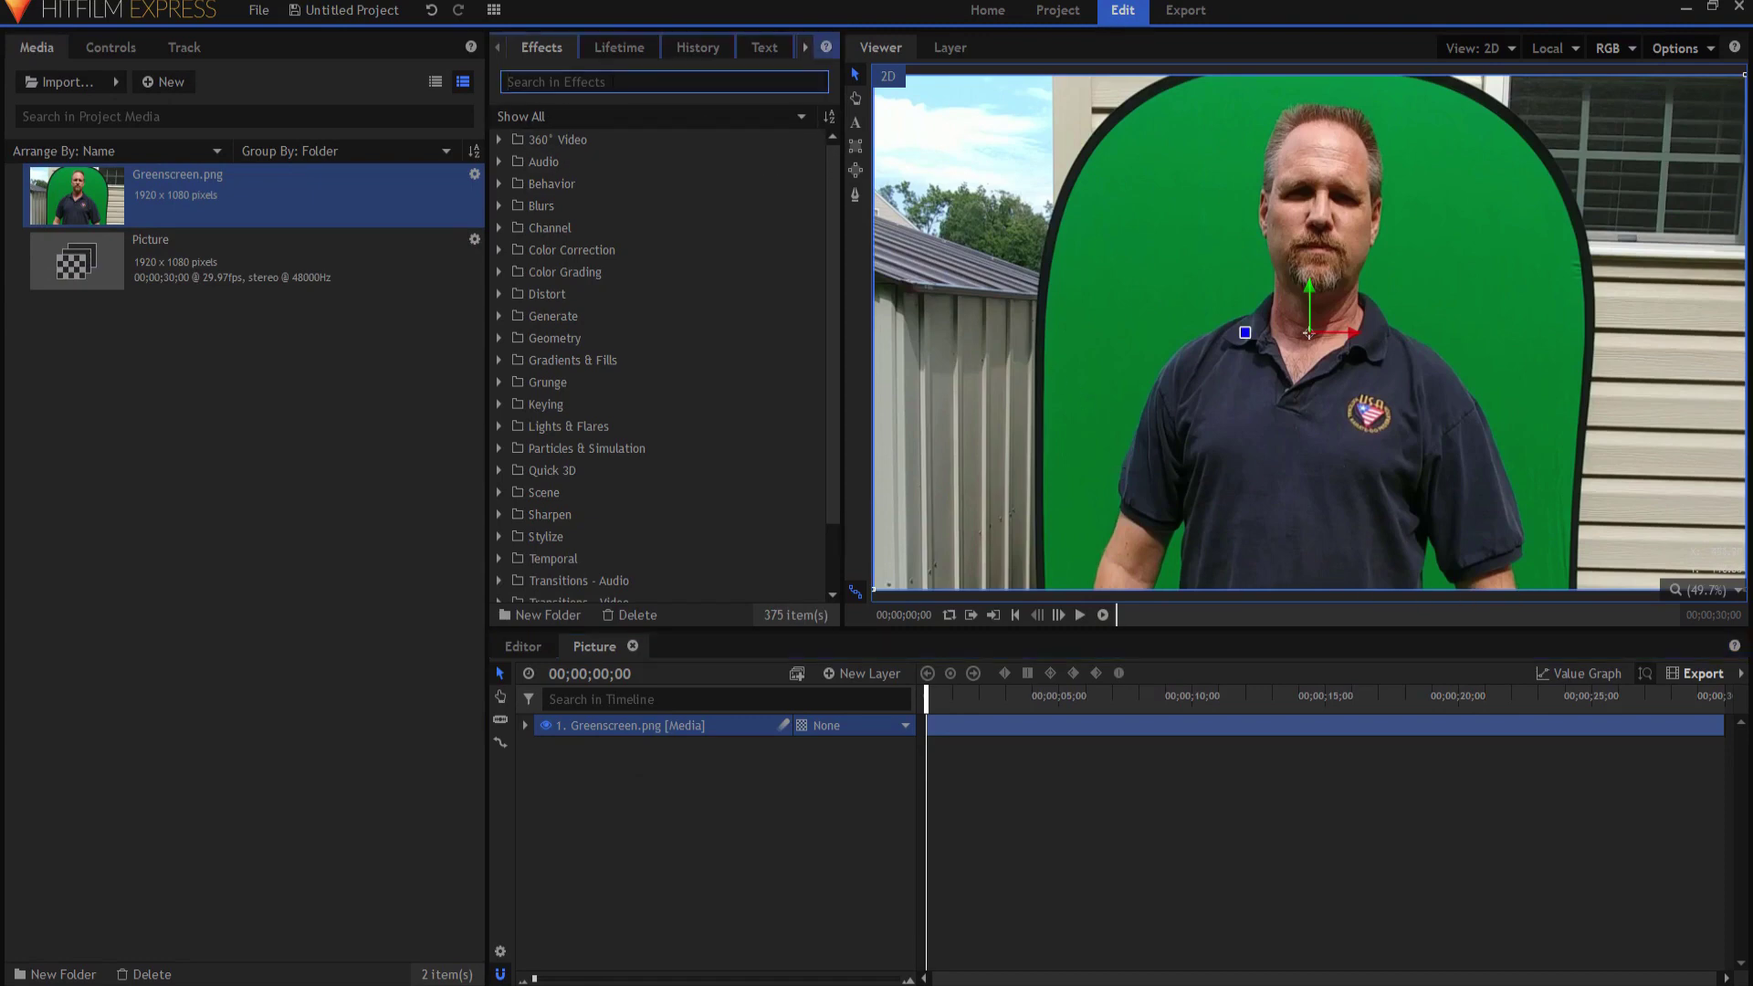
Search effects for 'green' and apply the Greenscreen Key preset to the image layer.
type("green")
left_click_drag(587, 273, 639, 731)
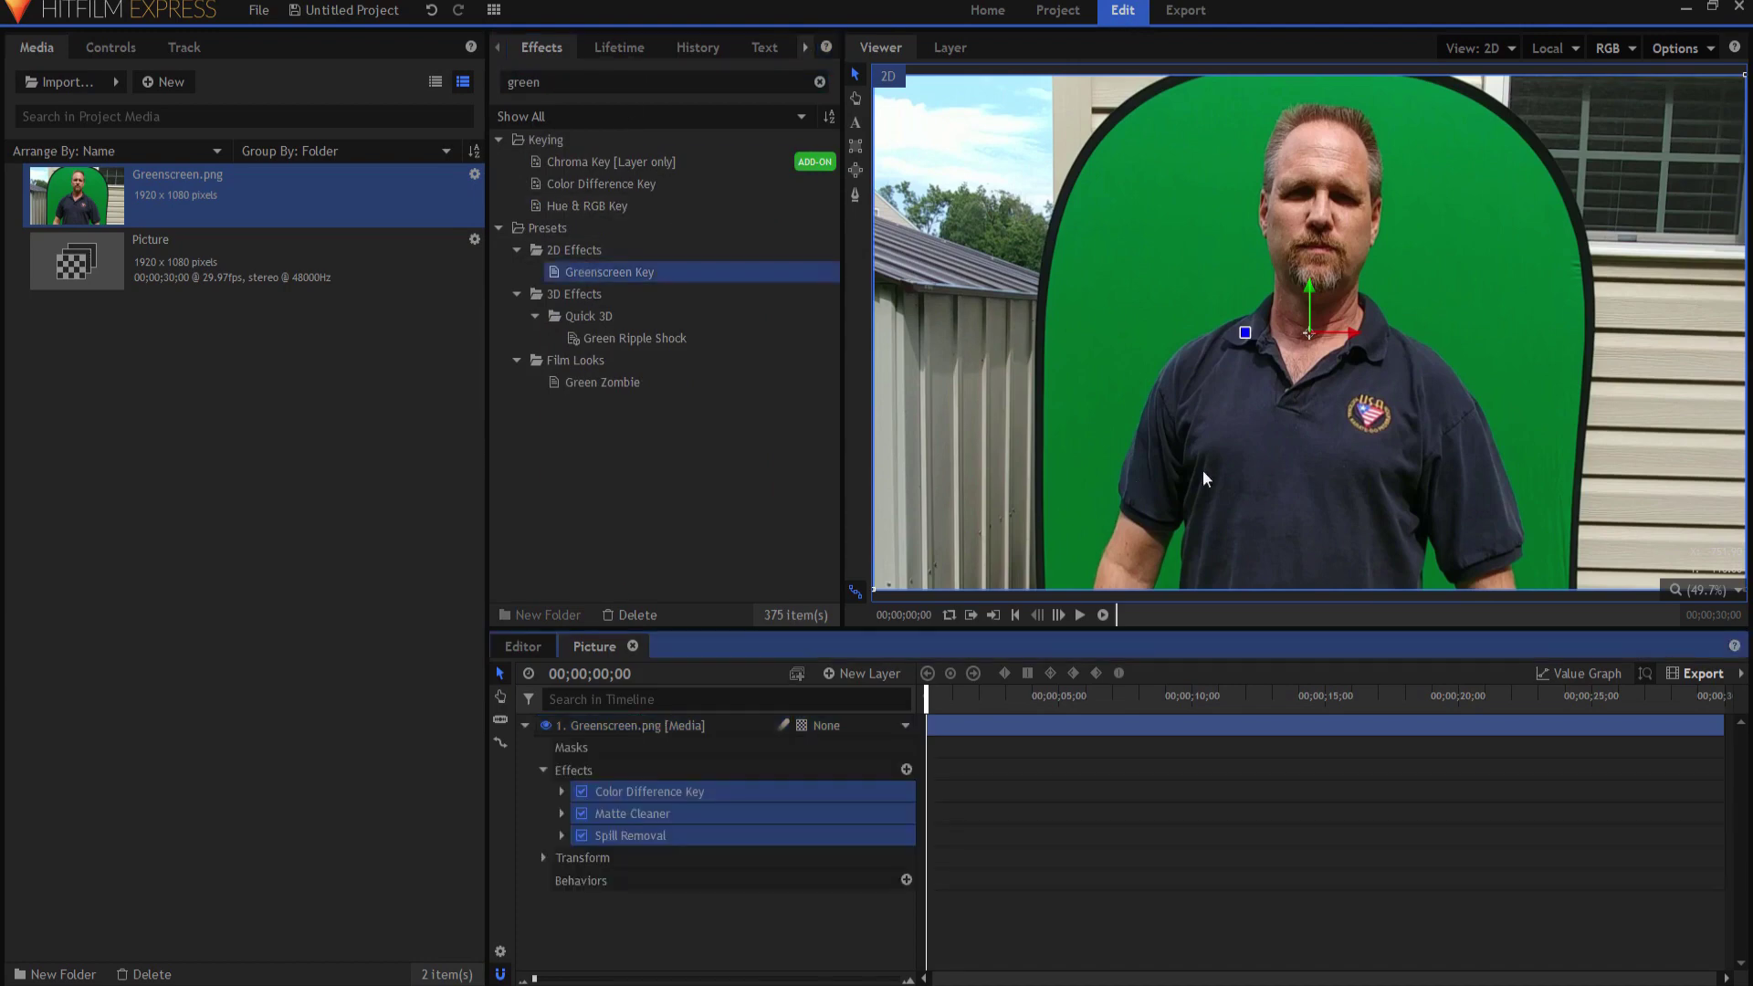
scroll(1252, 451, "down", 1)
Draw a closed mask around the man to remove the surrounding background.
left_click(855, 192)
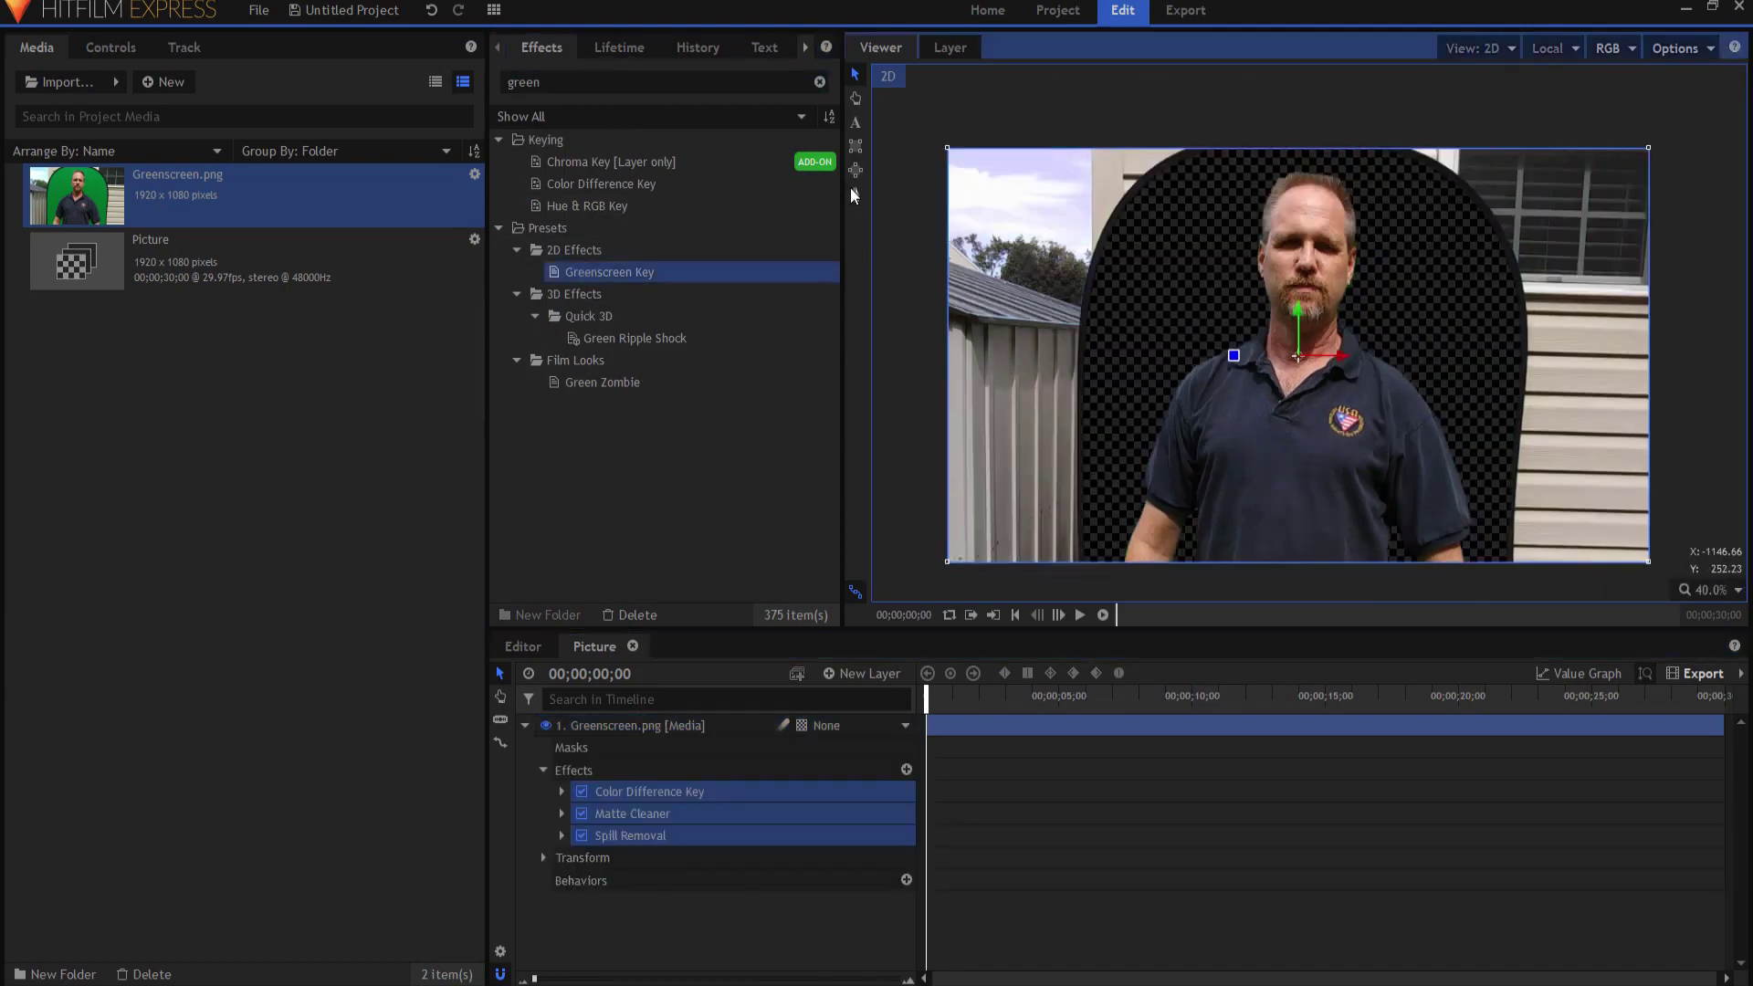
left_click(1103, 577)
left_click(1152, 366)
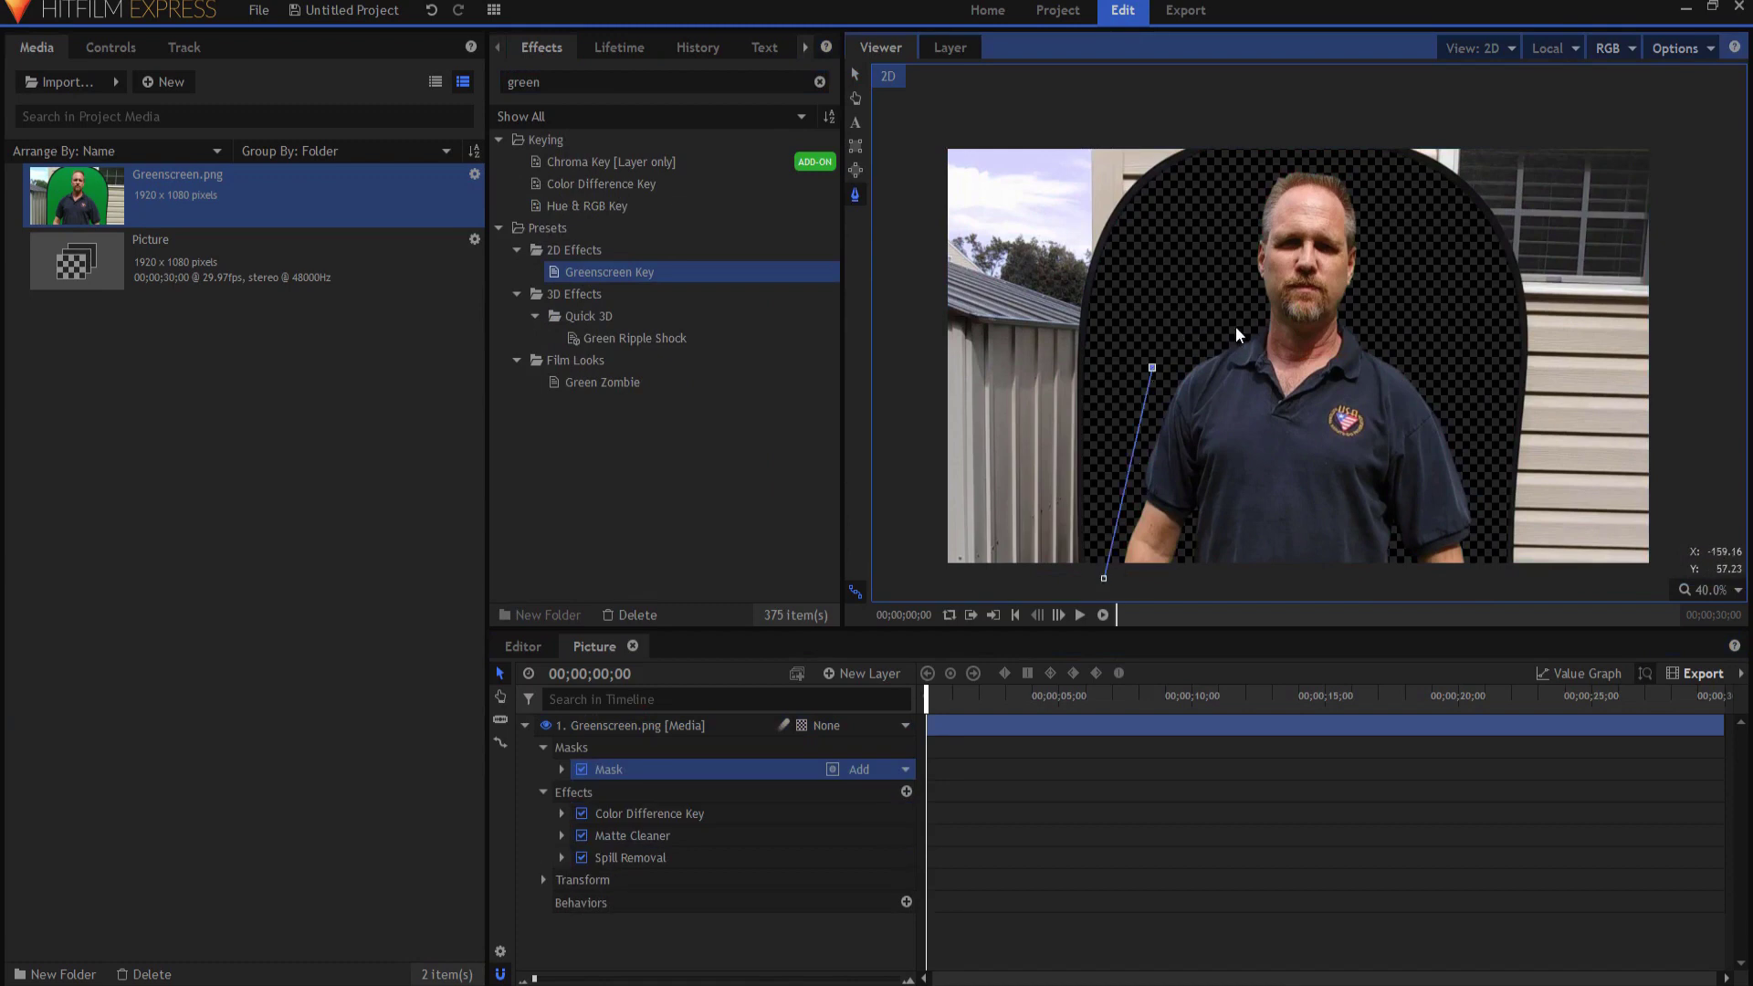
left_click(1226, 321)
left_click(1259, 162)
left_click(1322, 156)
left_click(1385, 216)
left_click(1389, 337)
left_click(1485, 459)
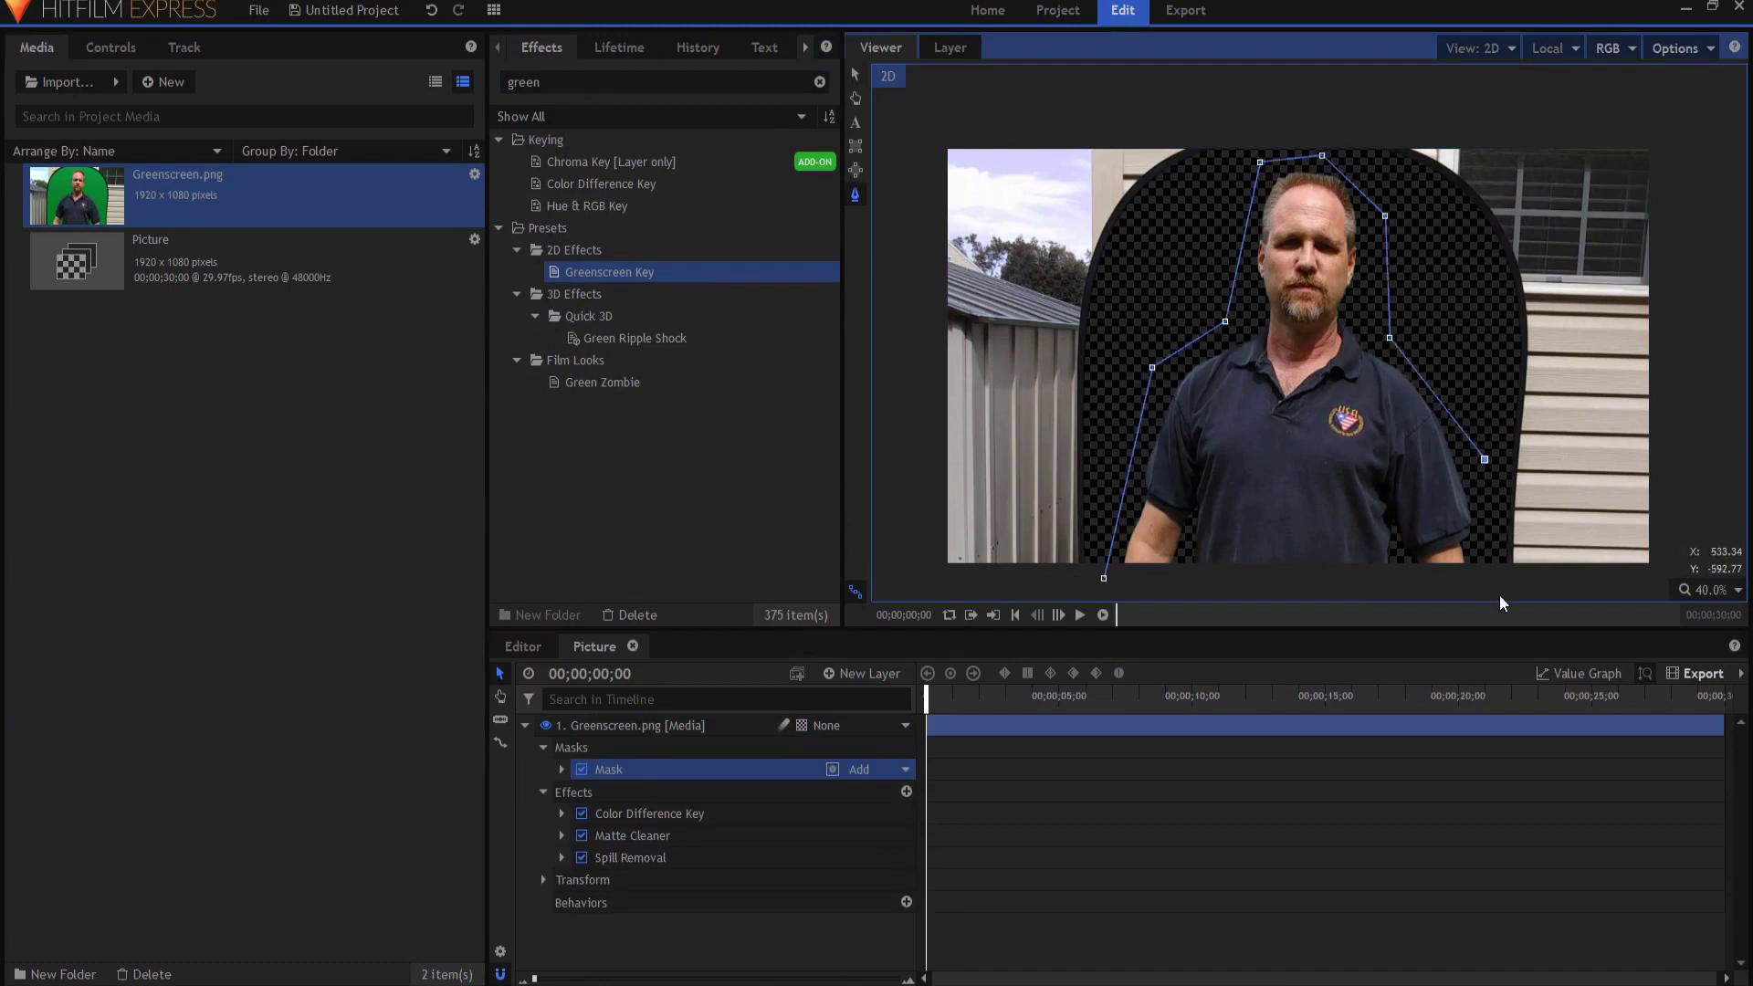
left_click(1480, 578)
left_click(1106, 578)
left_click(528, 725)
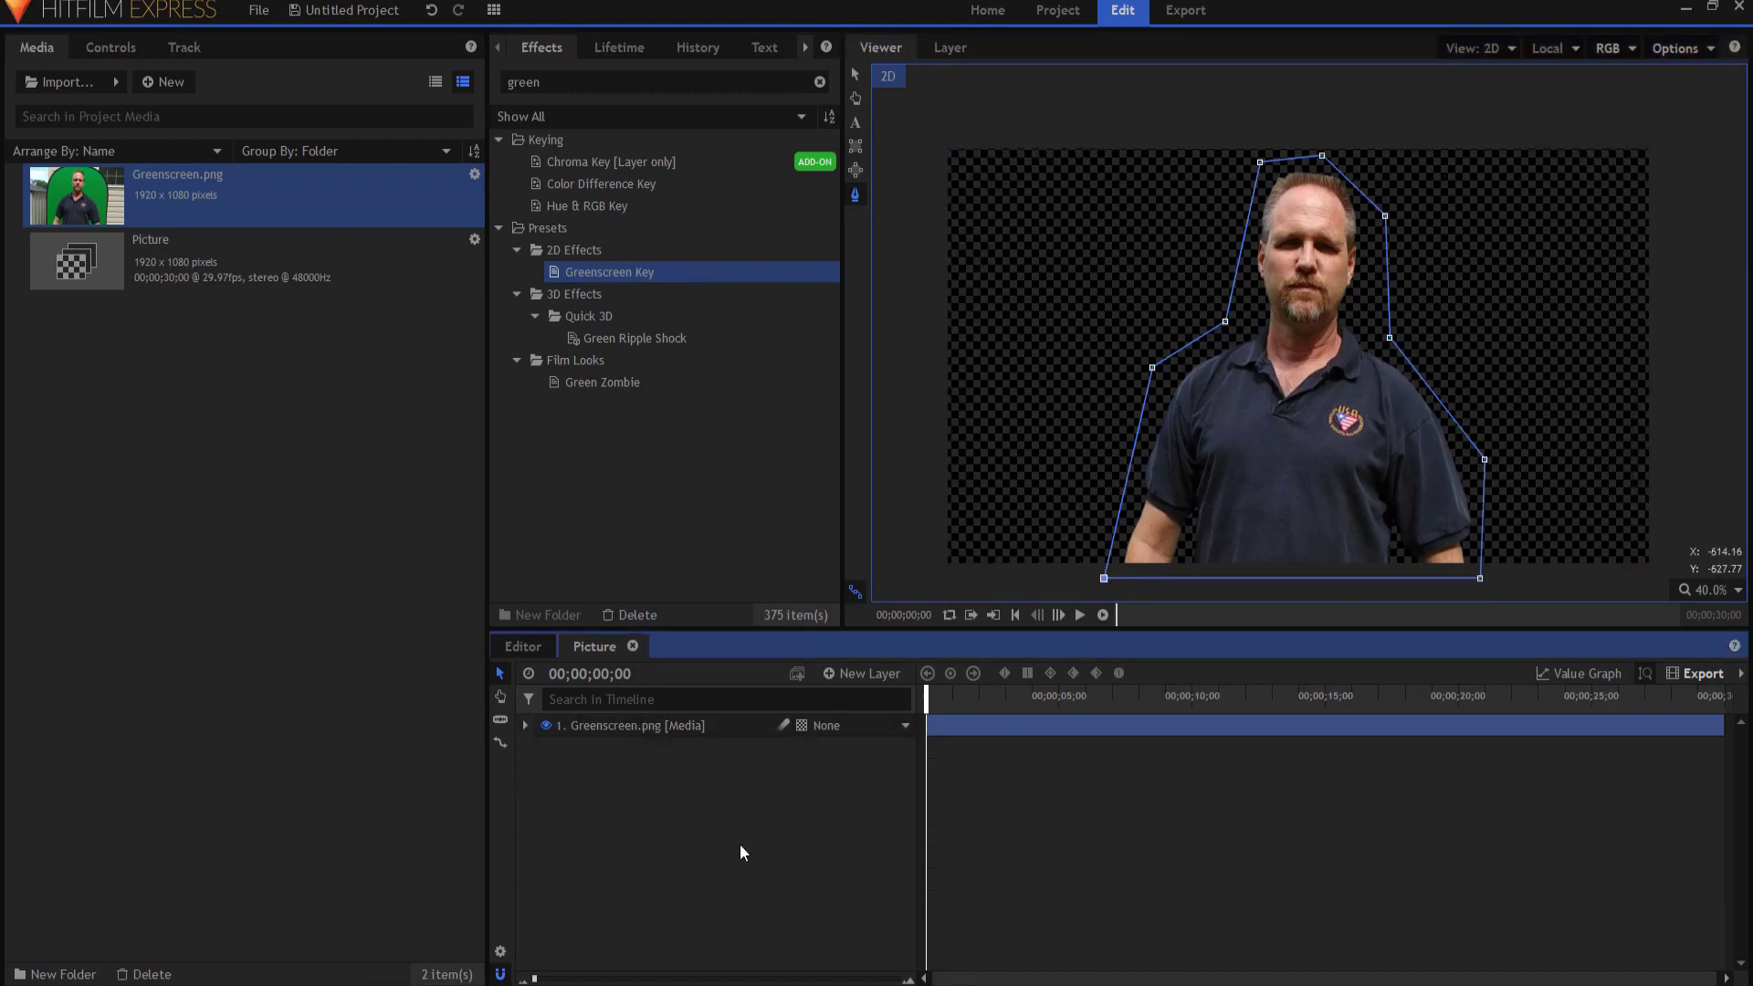
left_click(741, 849)
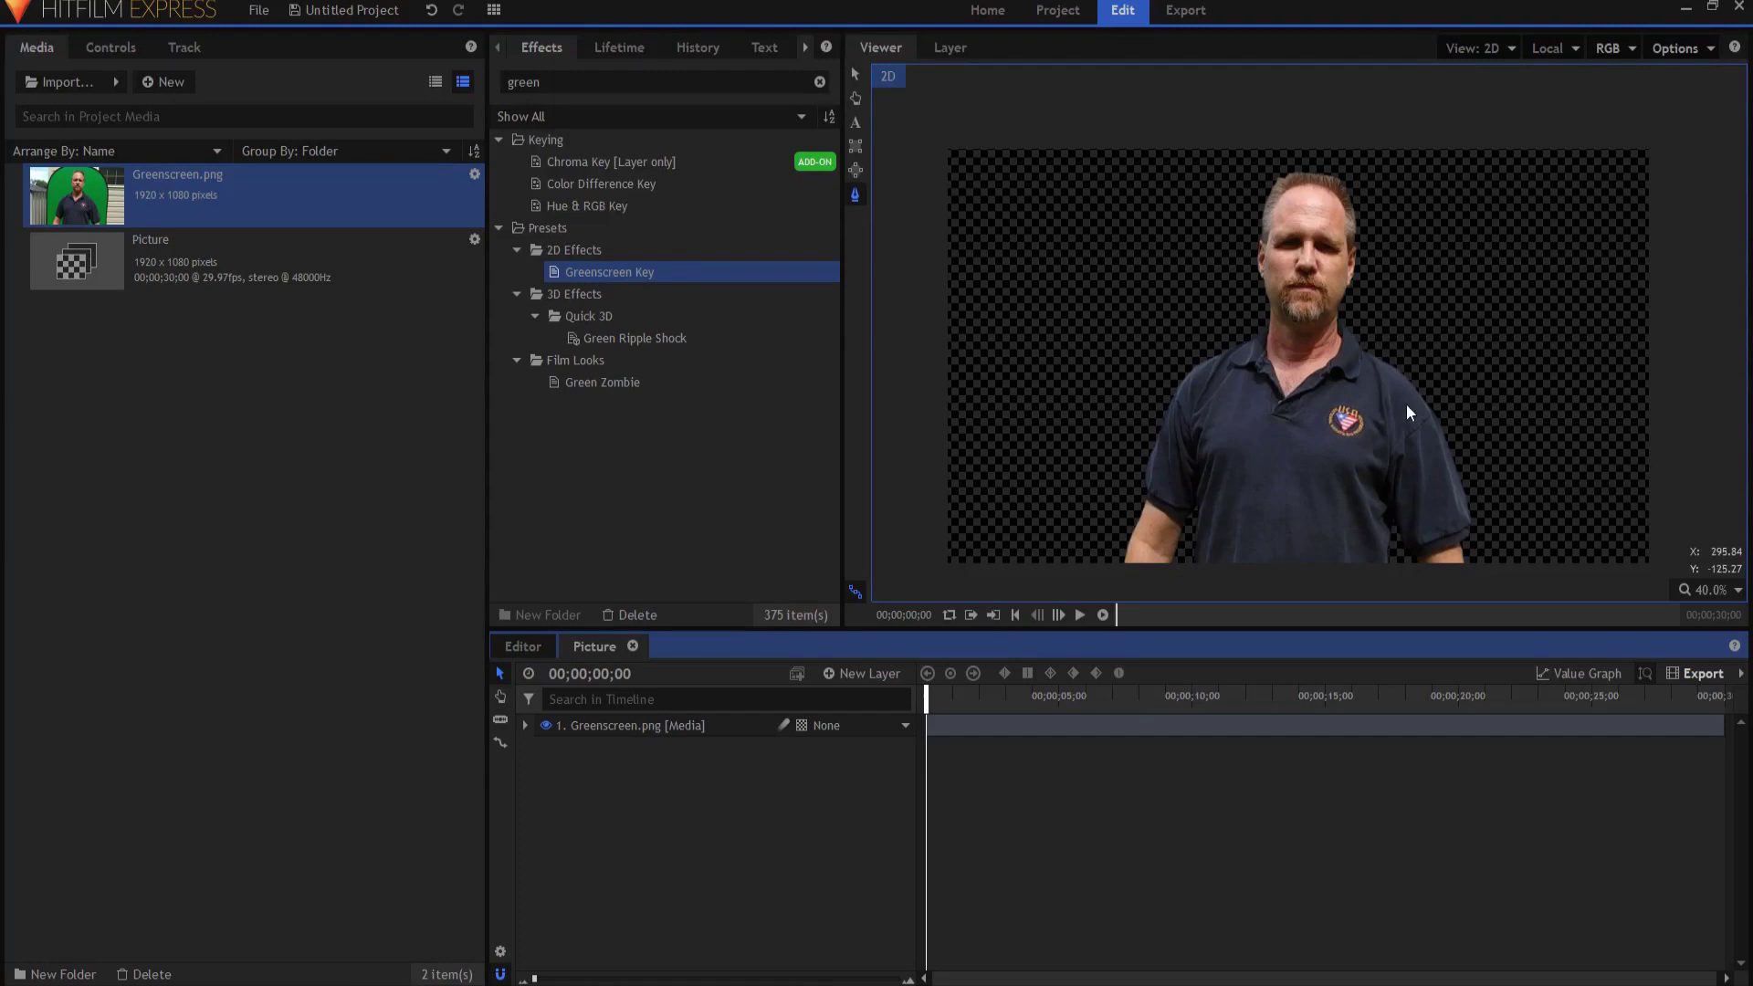
Create a composite shot named Final and place the Picture composite in it.
left_click(168, 84)
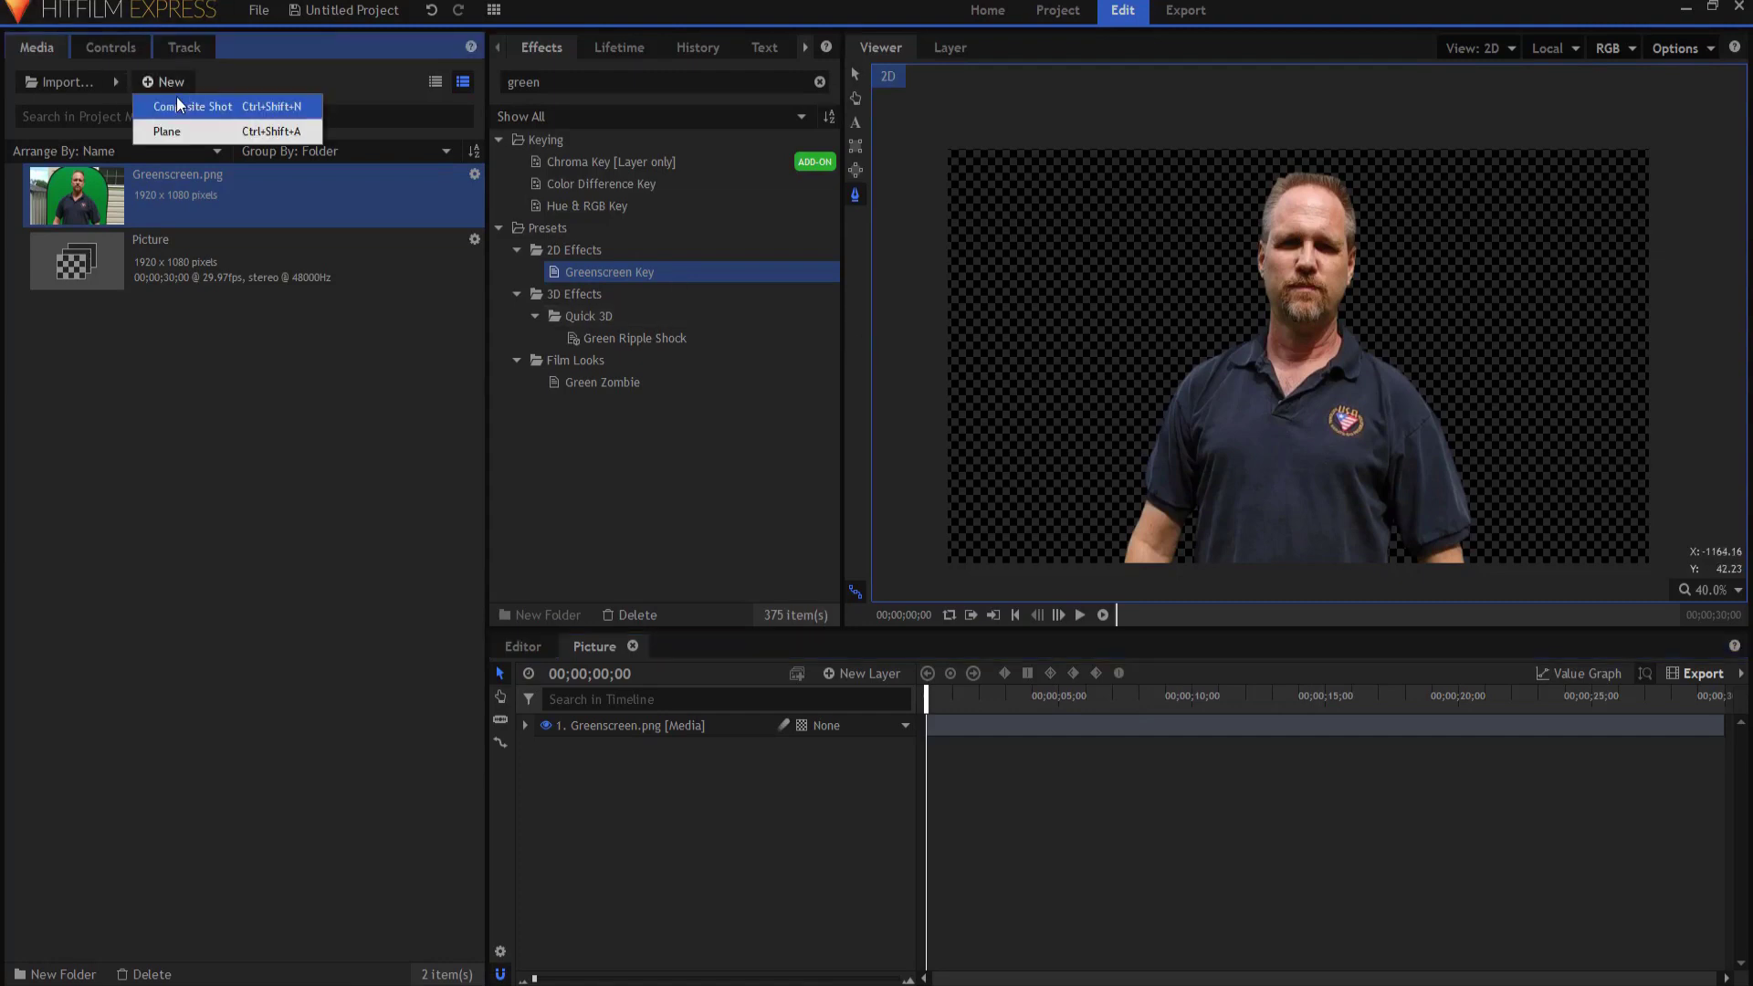
left_click(178, 105)
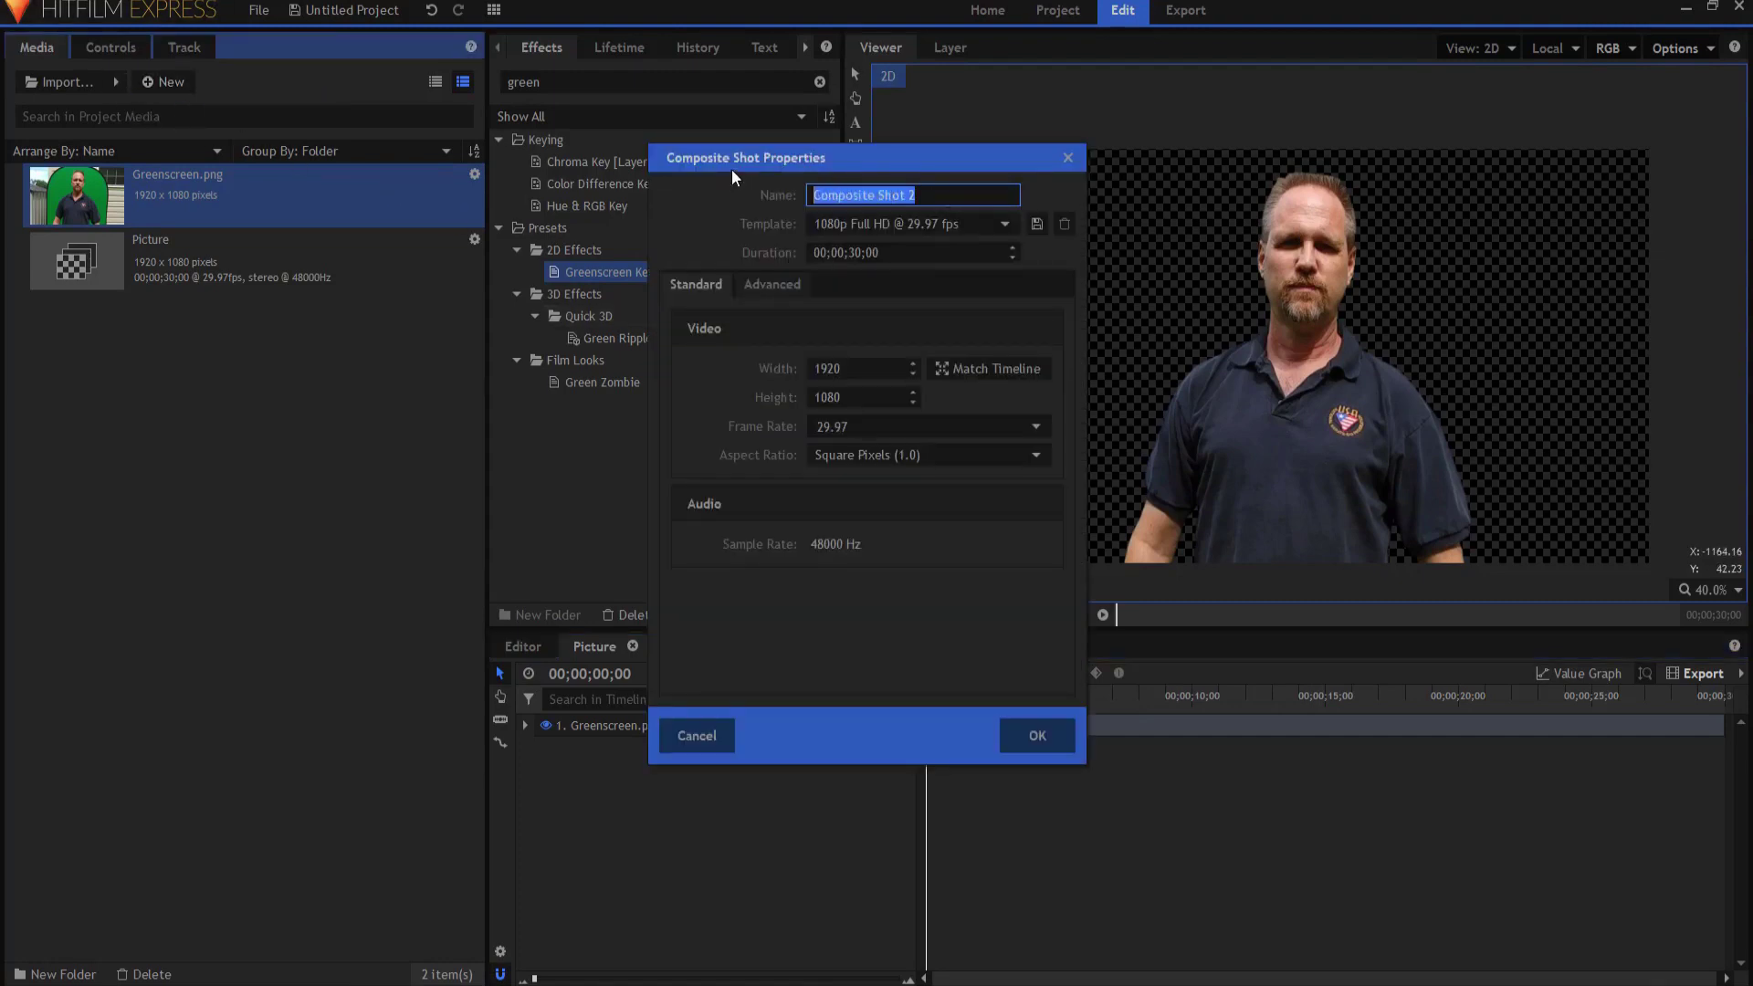
type("Final")
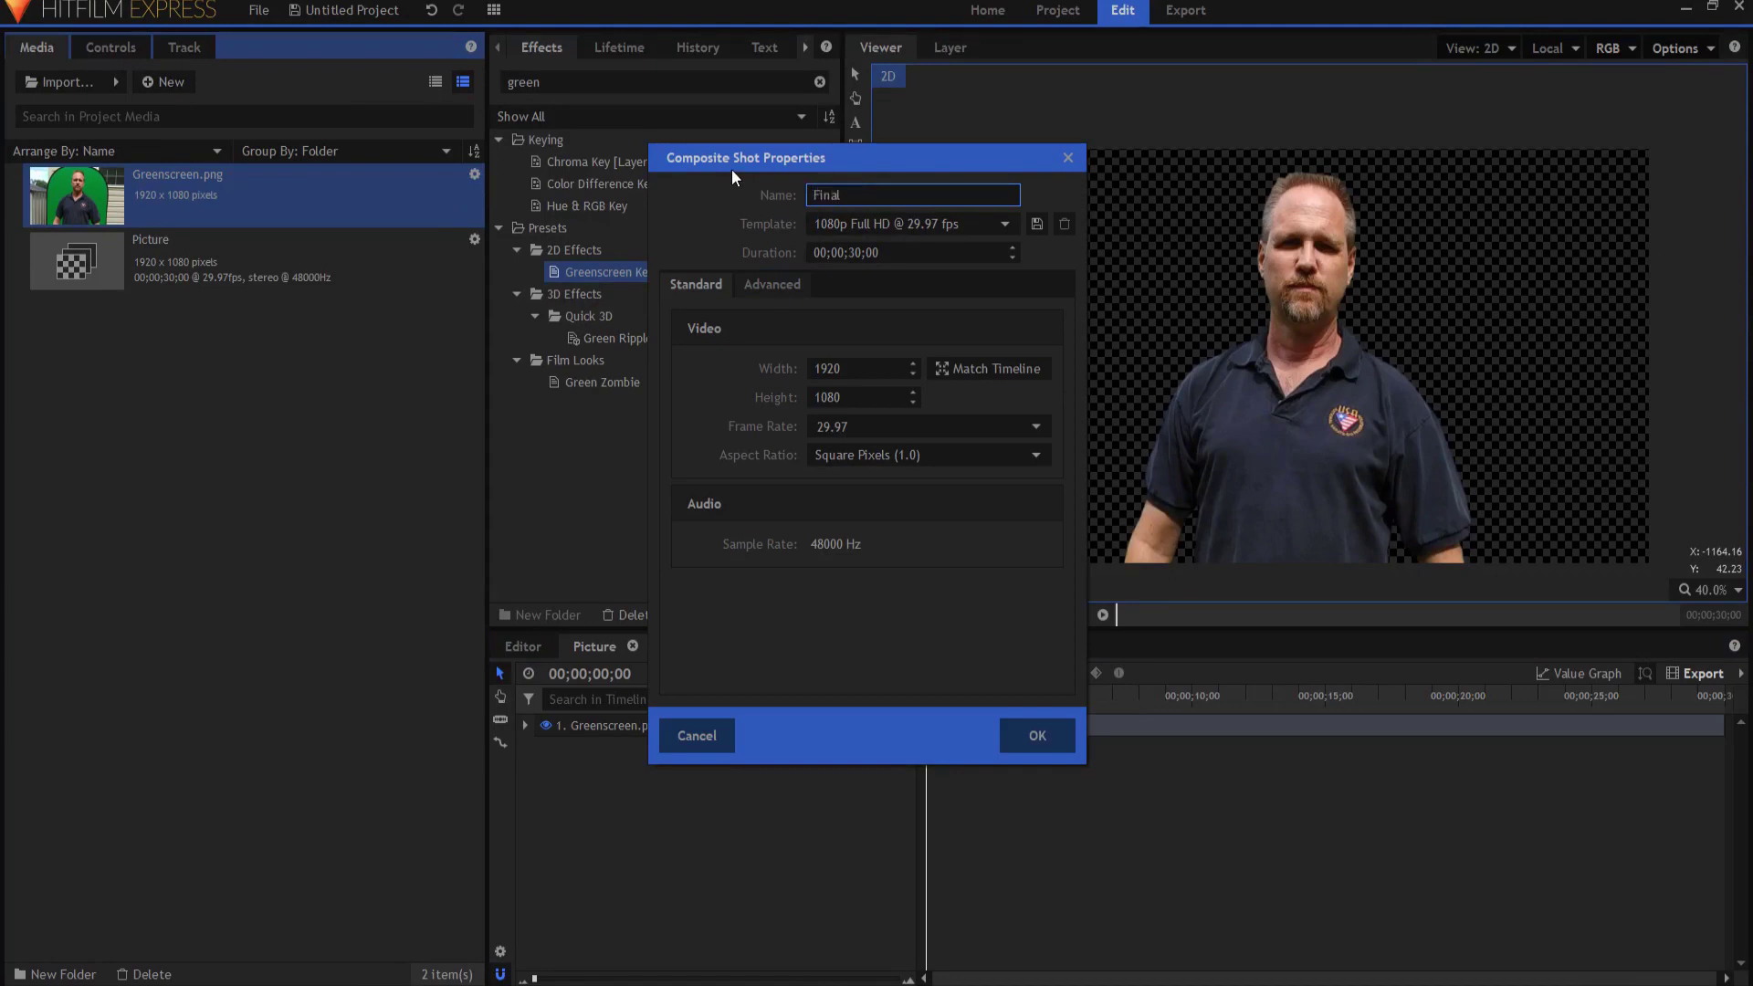
key("Return")
left_click(146, 332)
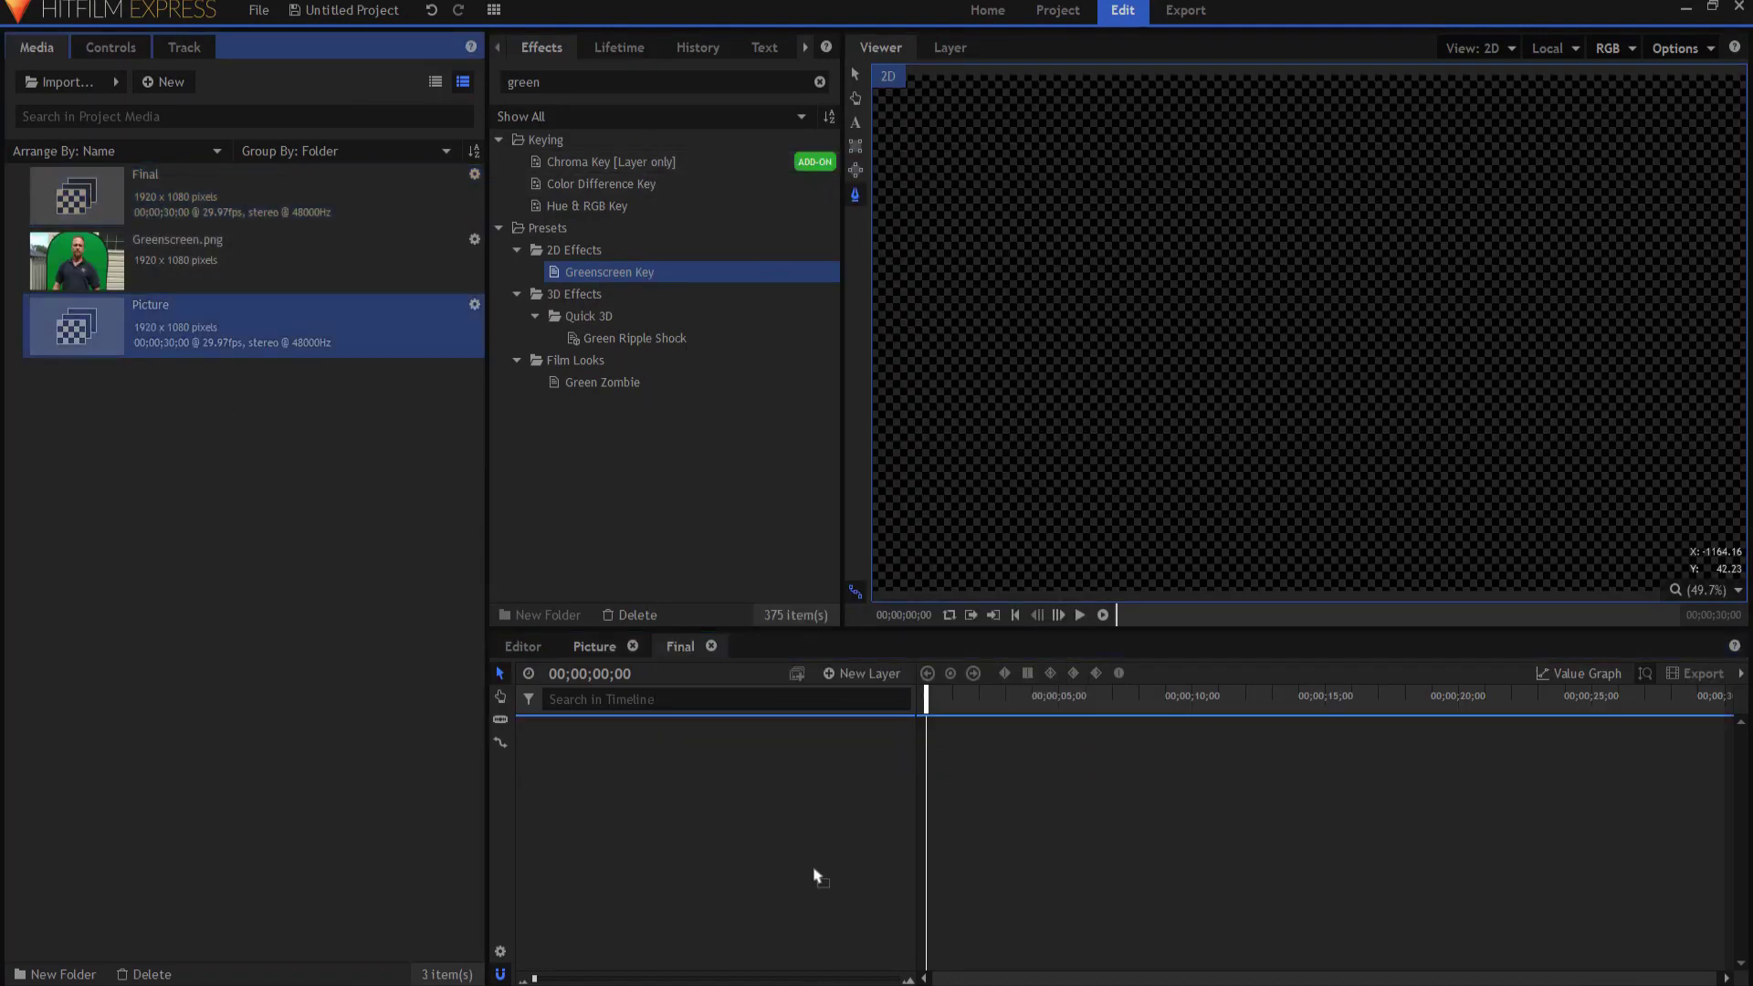
left_click_drag(817, 877, 813, 859)
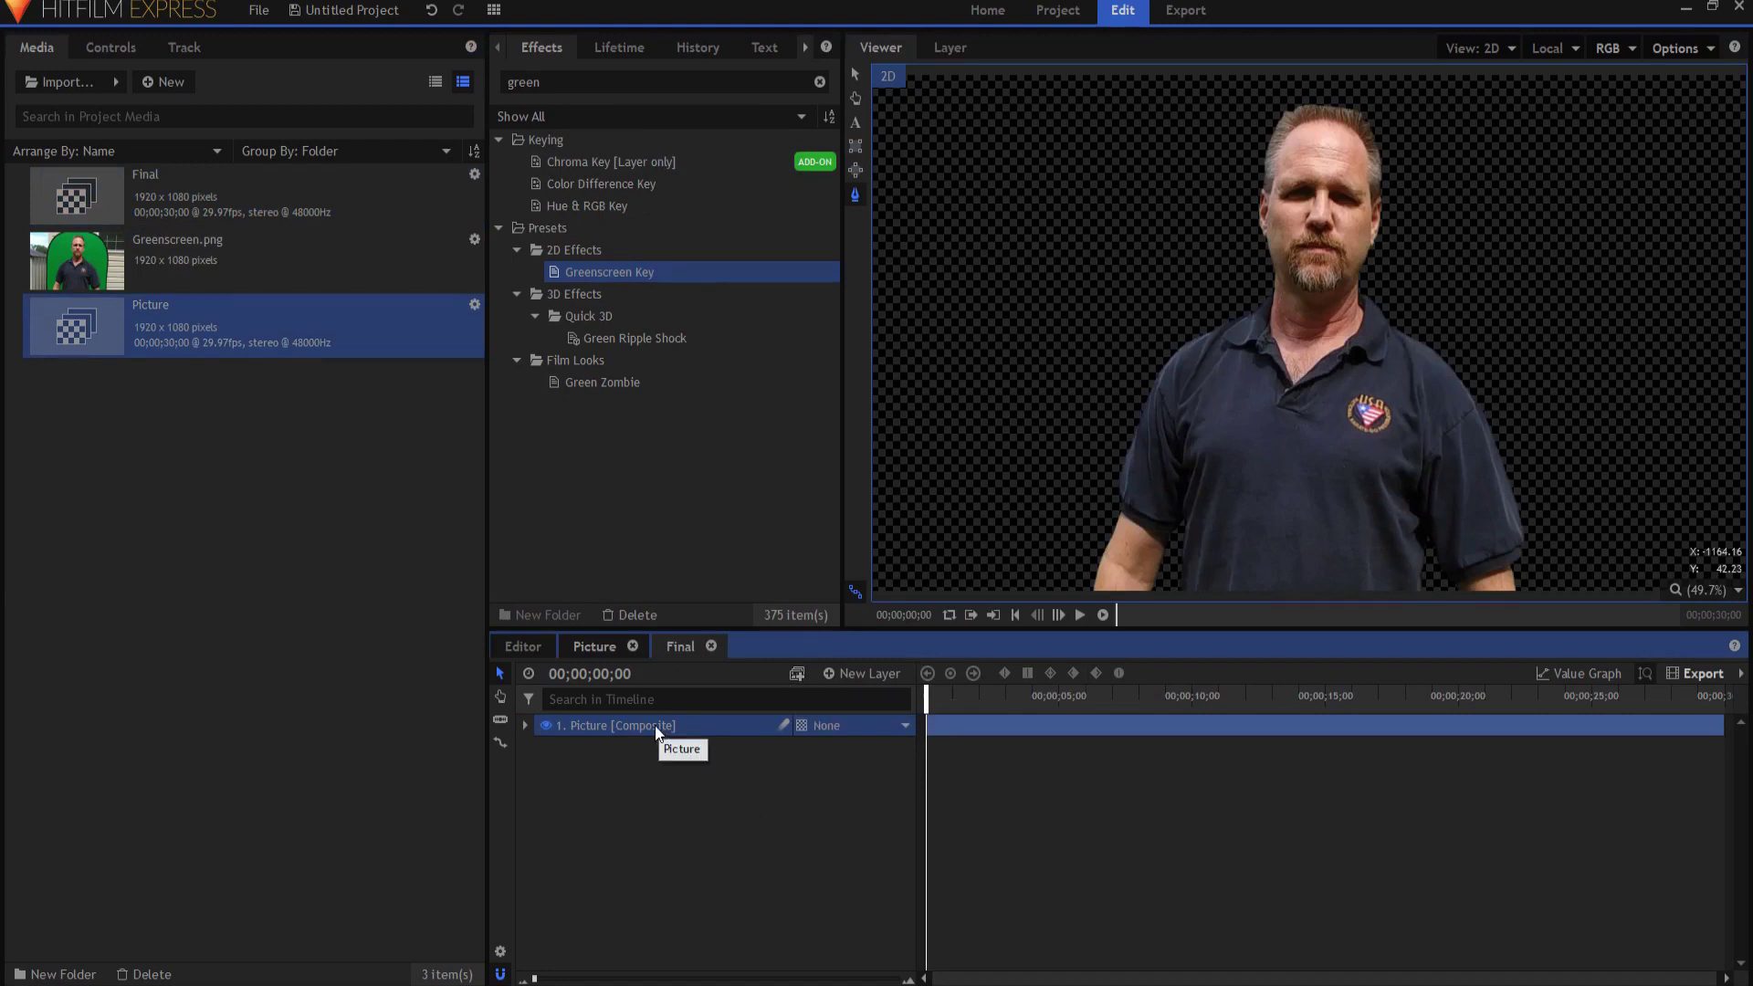
Add a black plane layer to Final and move it below the Picture layer.
left_click(858, 676)
left_click(862, 703)
left_click(977, 580)
left_click_drag(644, 721, 645, 771)
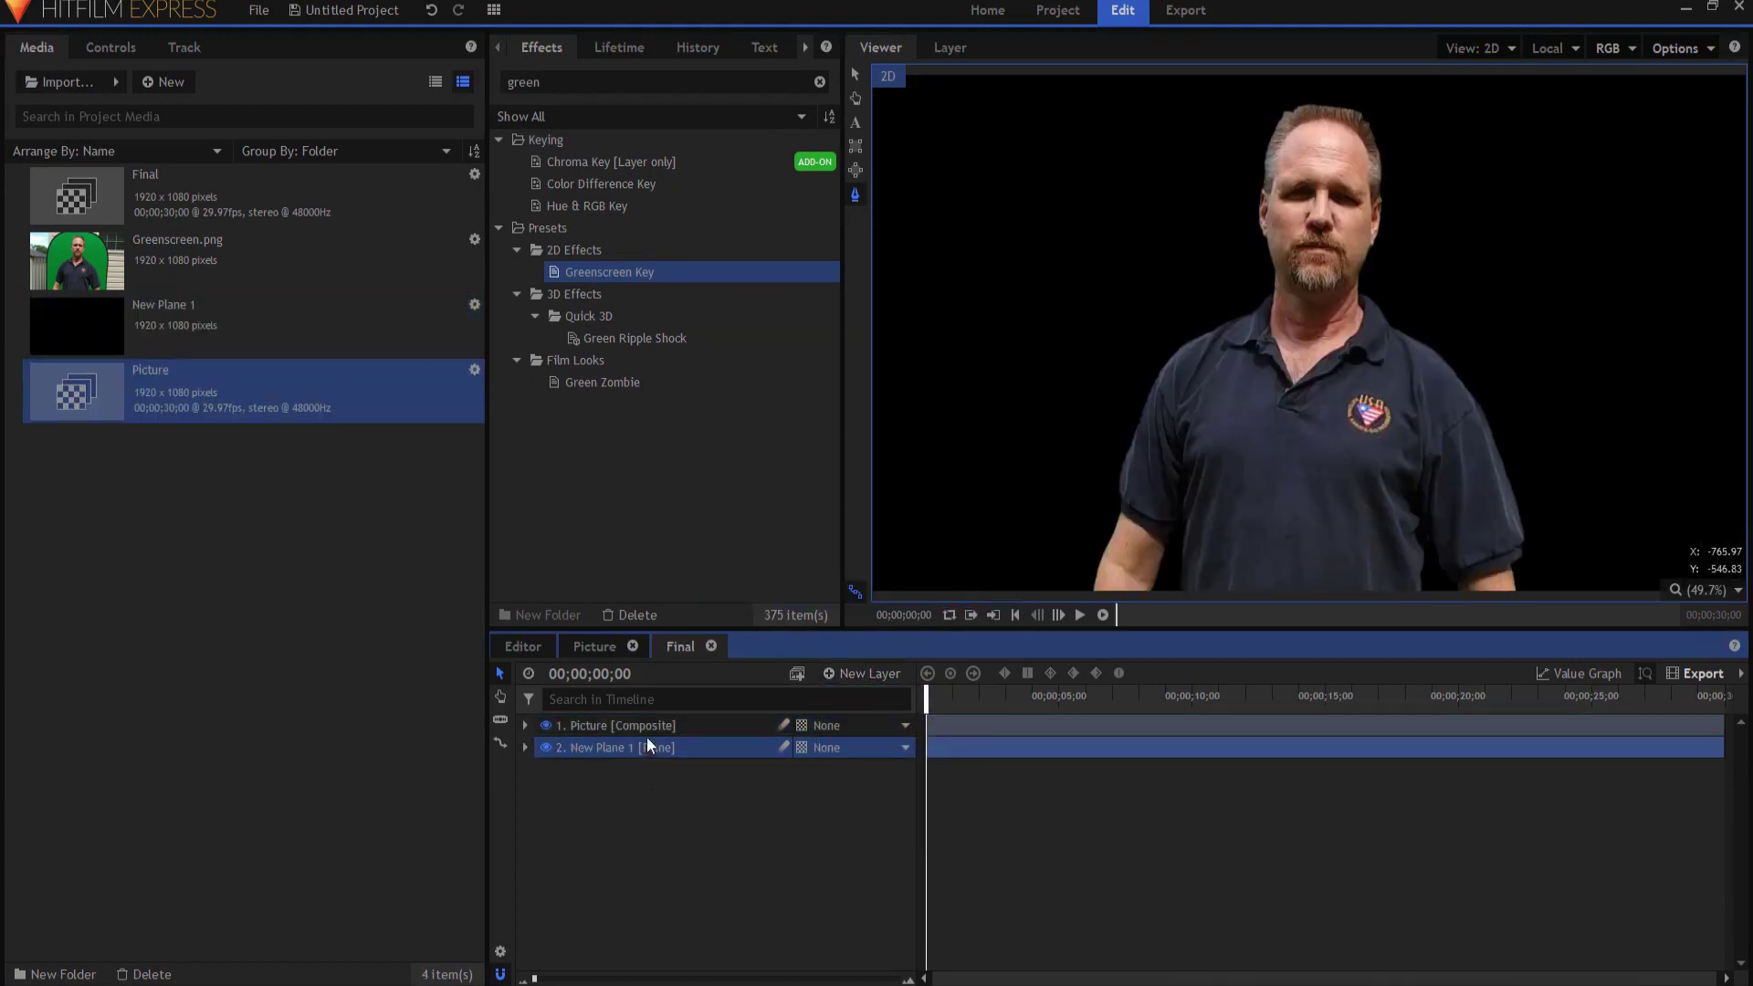
left_click(657, 82)
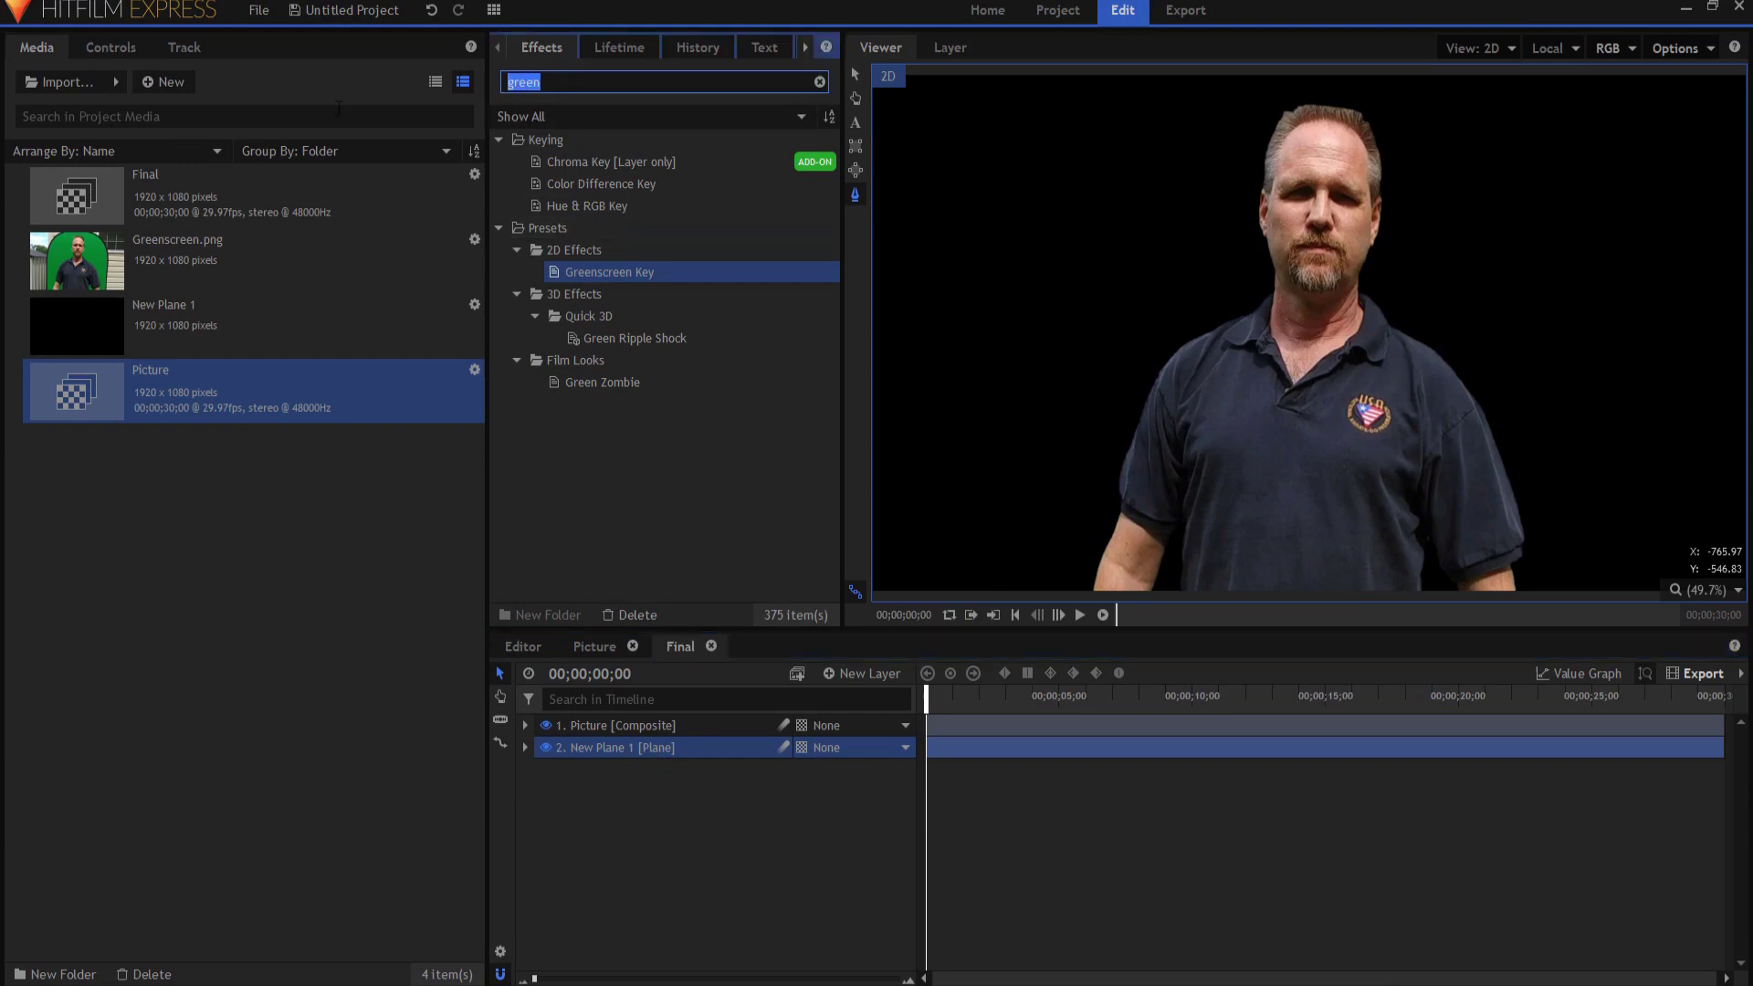
Apply Set Matte to New Plane 1 with Source Layer set to 1. Picture.
type("set")
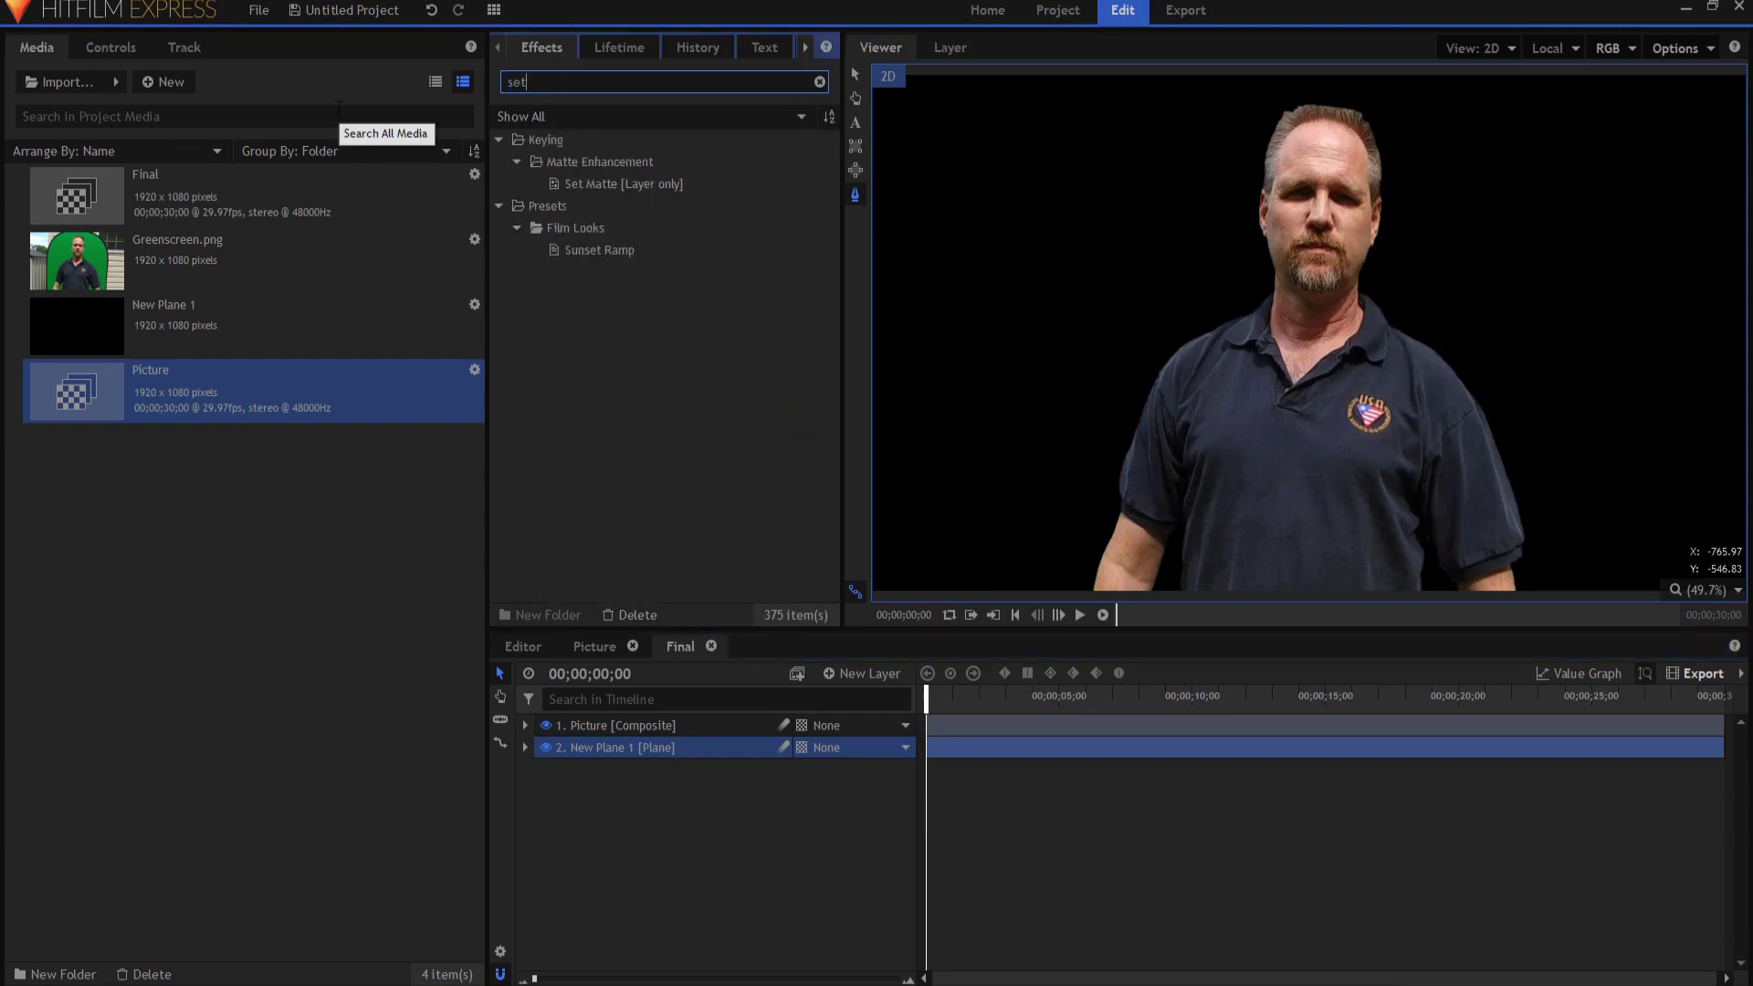
left_click_drag(584, 184, 645, 753)
left_click(561, 813)
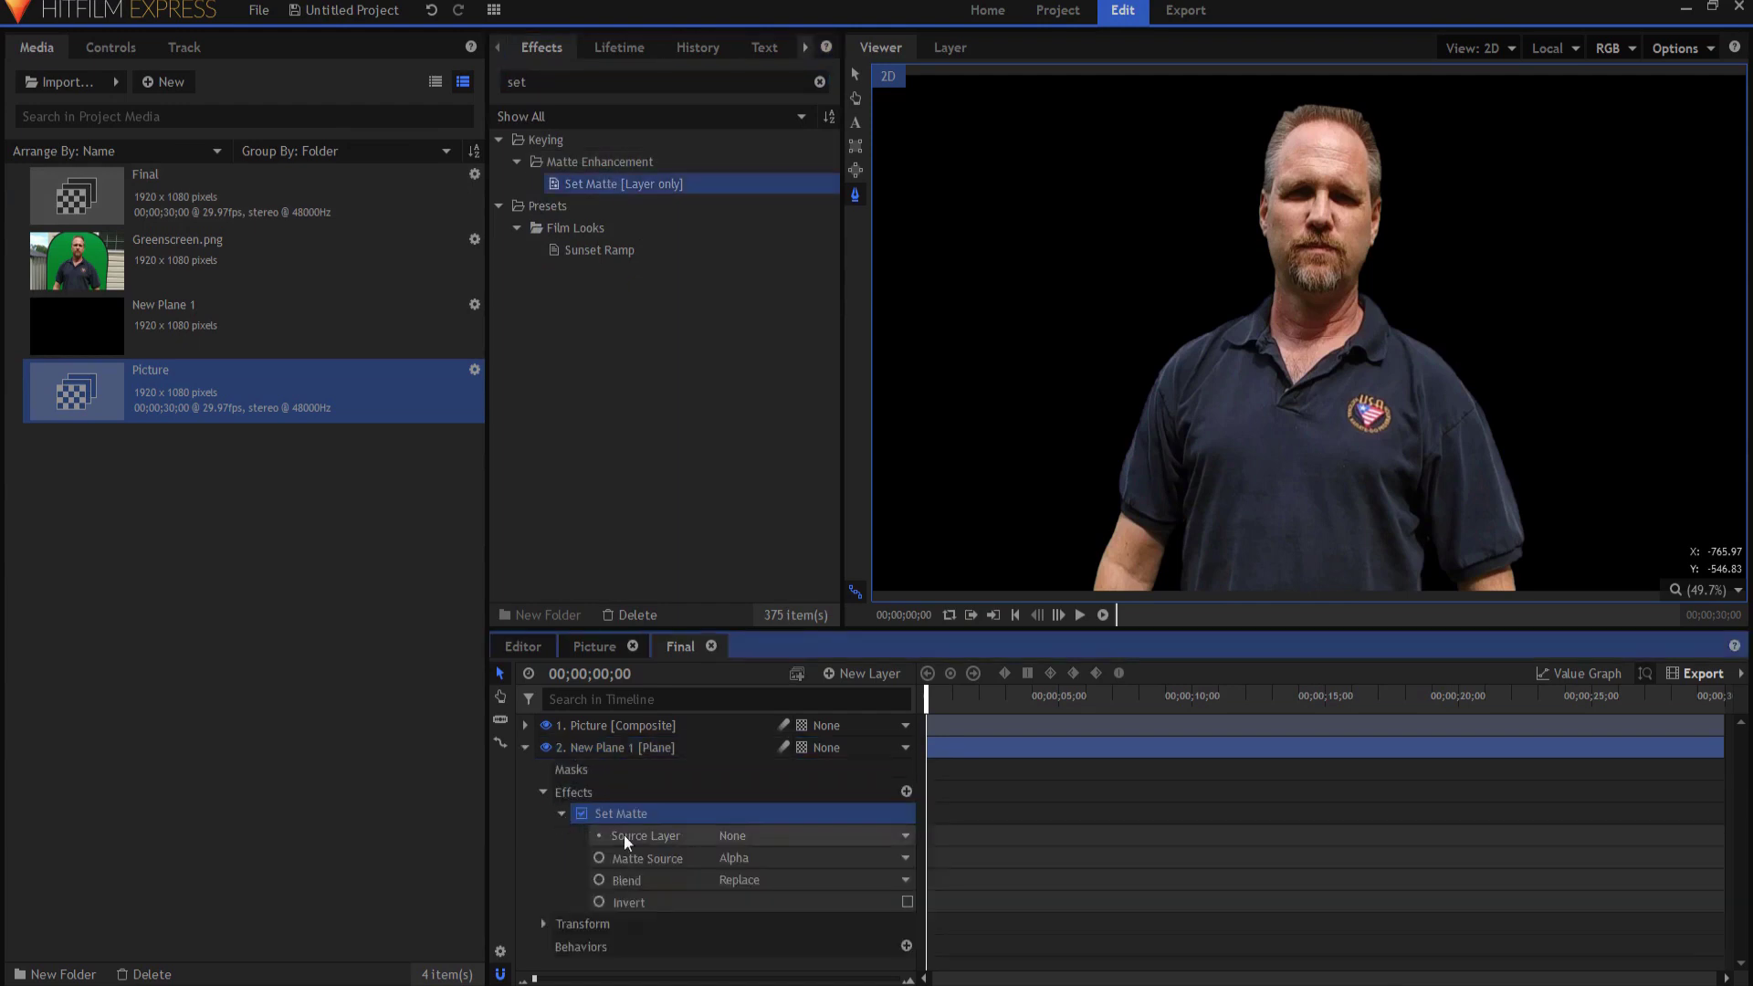
left_click(782, 831)
left_click(784, 872)
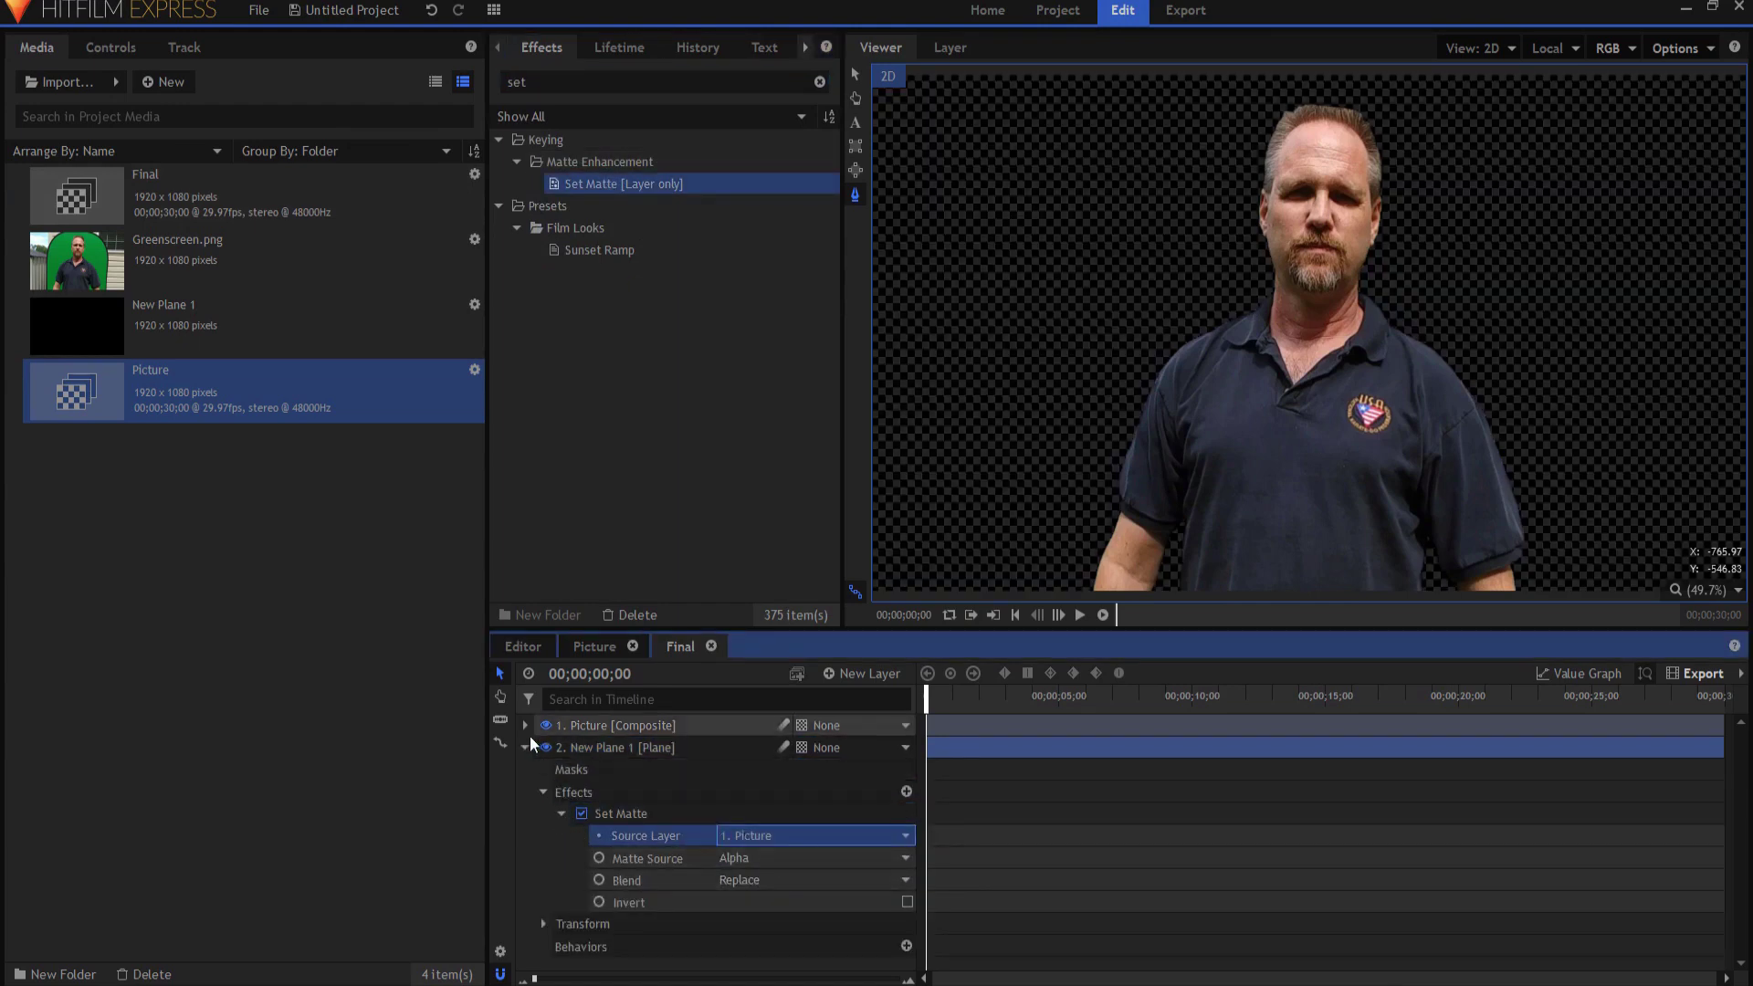
Hide and re-show the Picture layer to check the matte, then search effects for 'neon'.
left_click(545, 726)
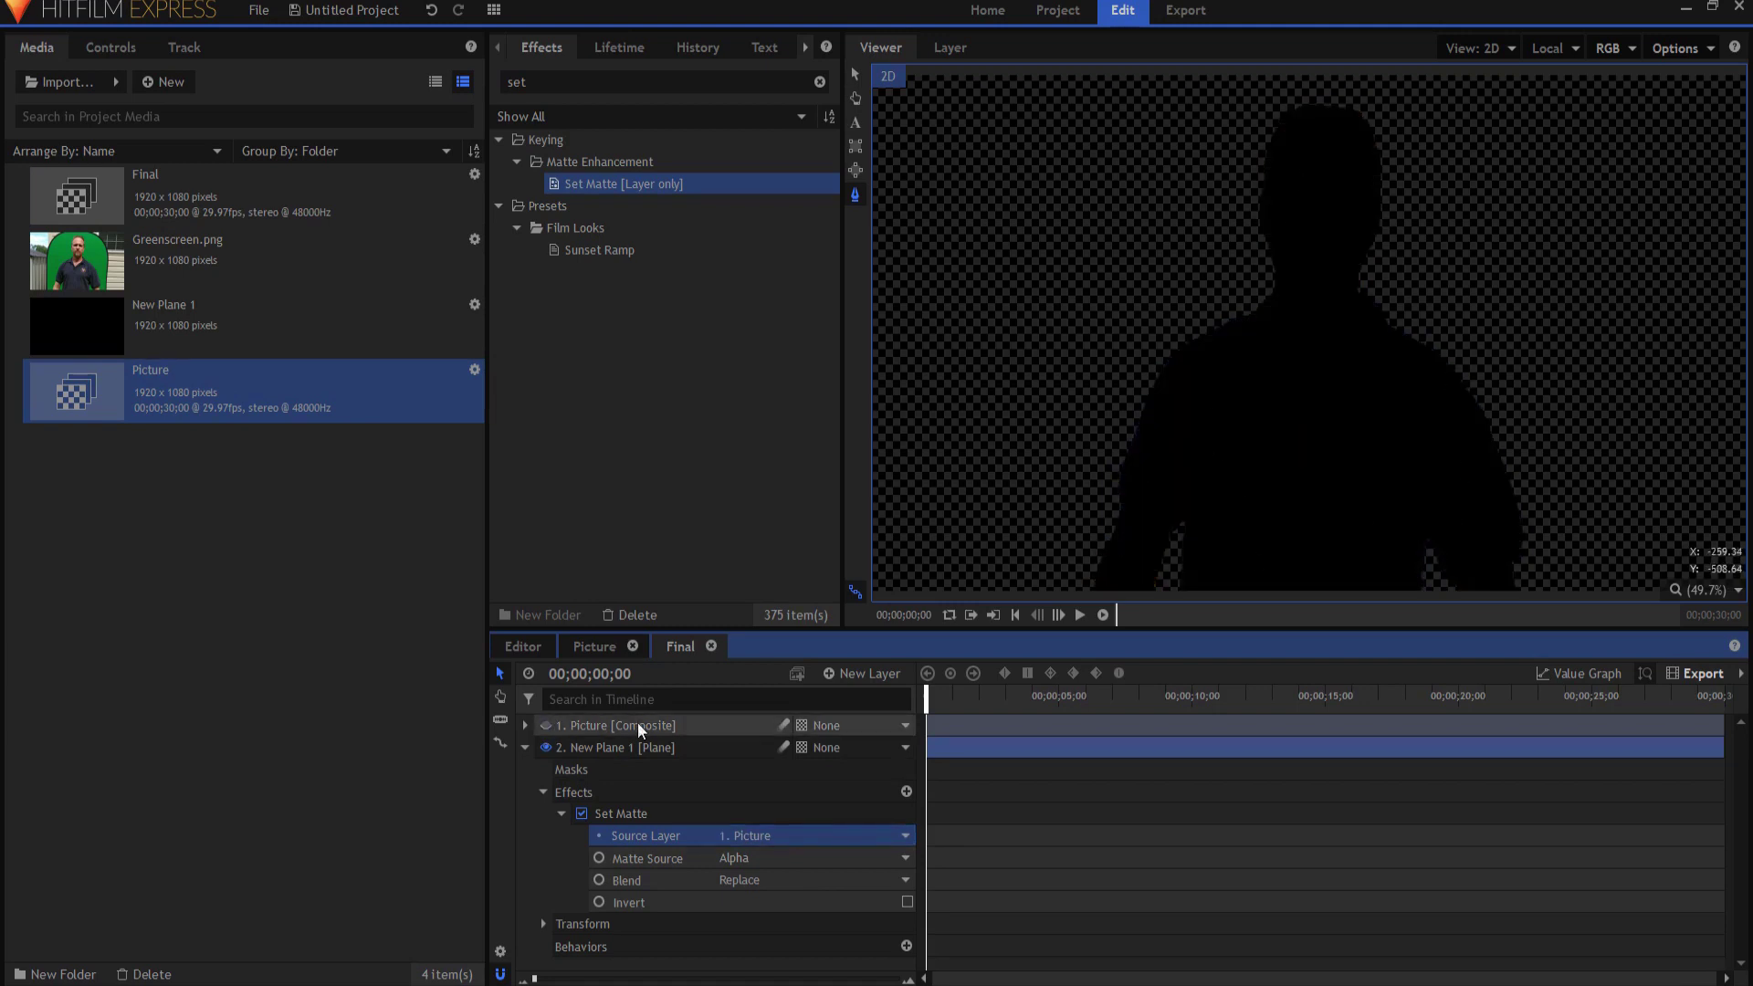
left_click(545, 726)
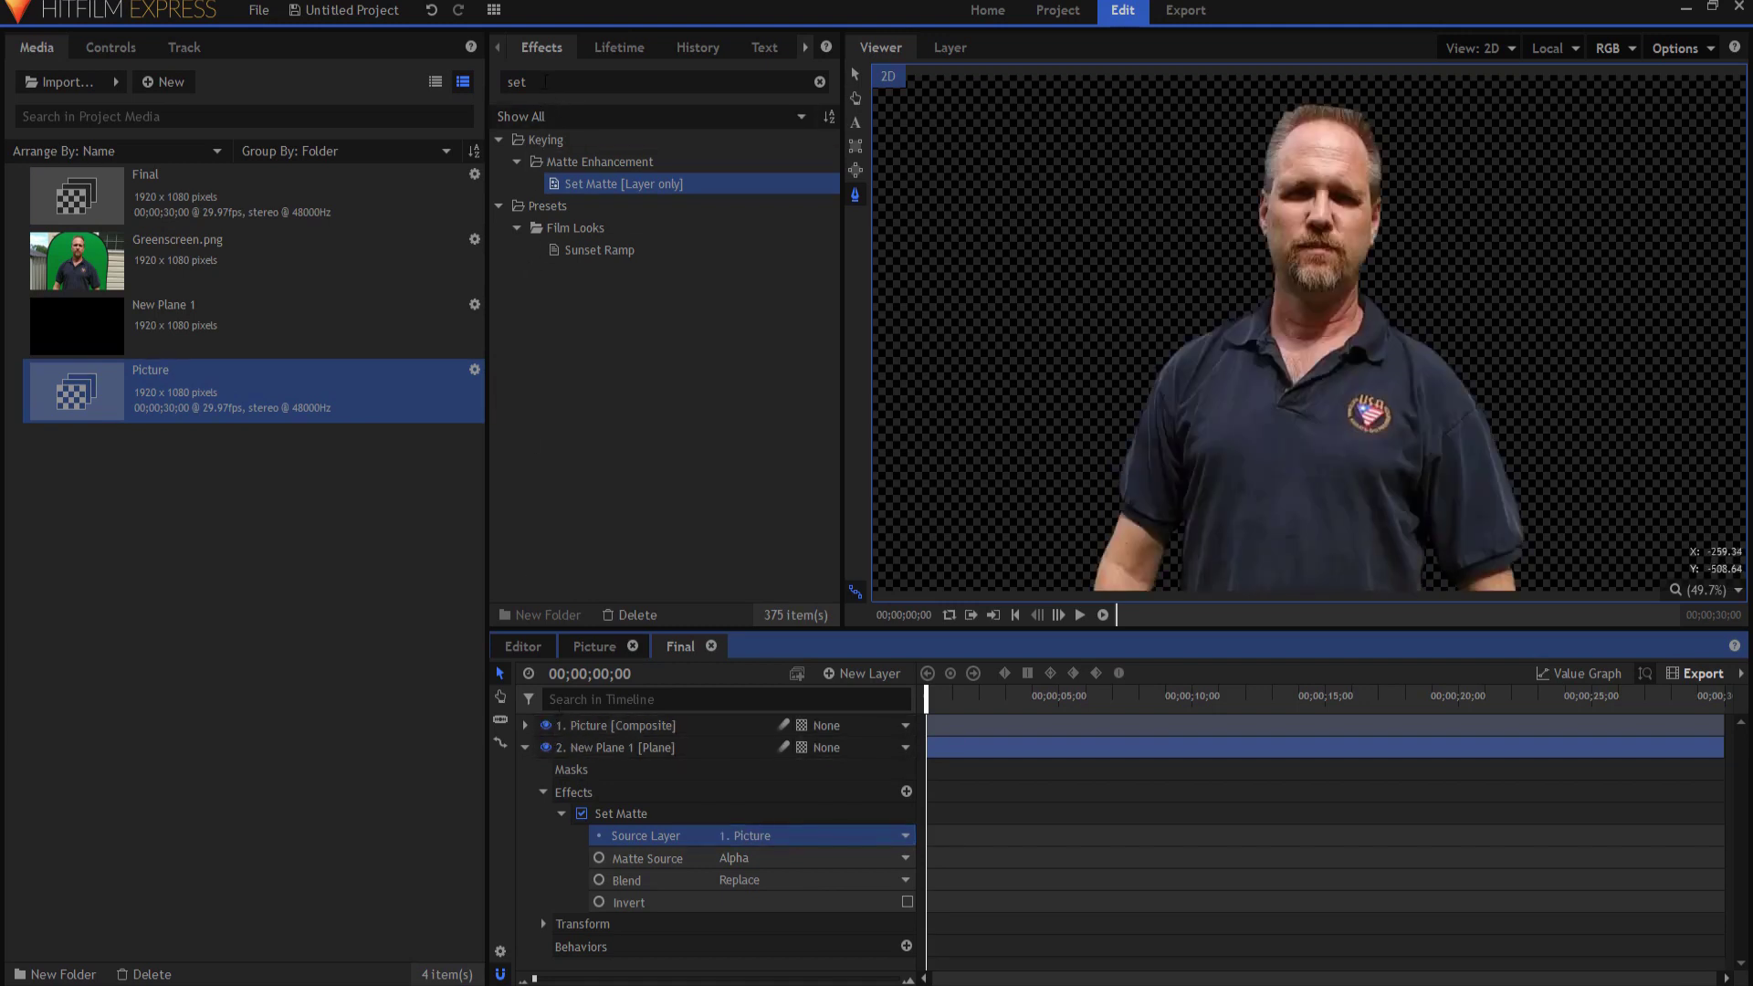
left_click(516, 83)
type("neon")
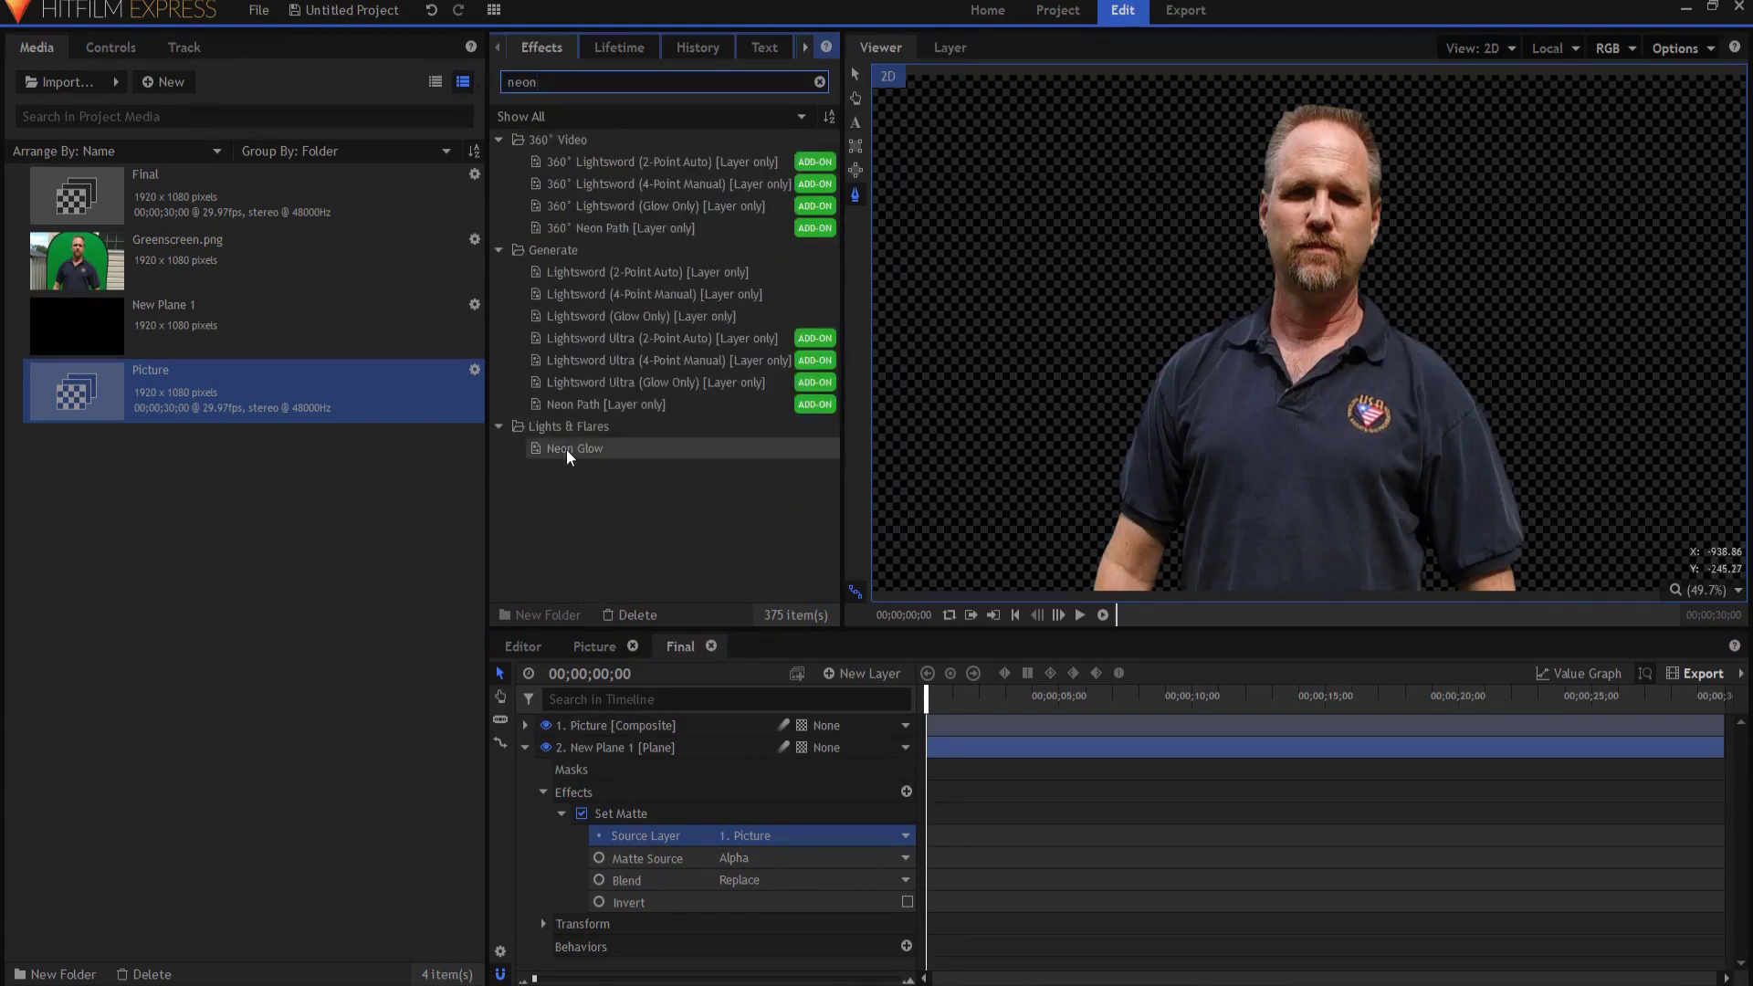
Apply the Lights & Flares Neon Glow effect to New Plane 1.
left_click_drag(566, 450, 643, 904)
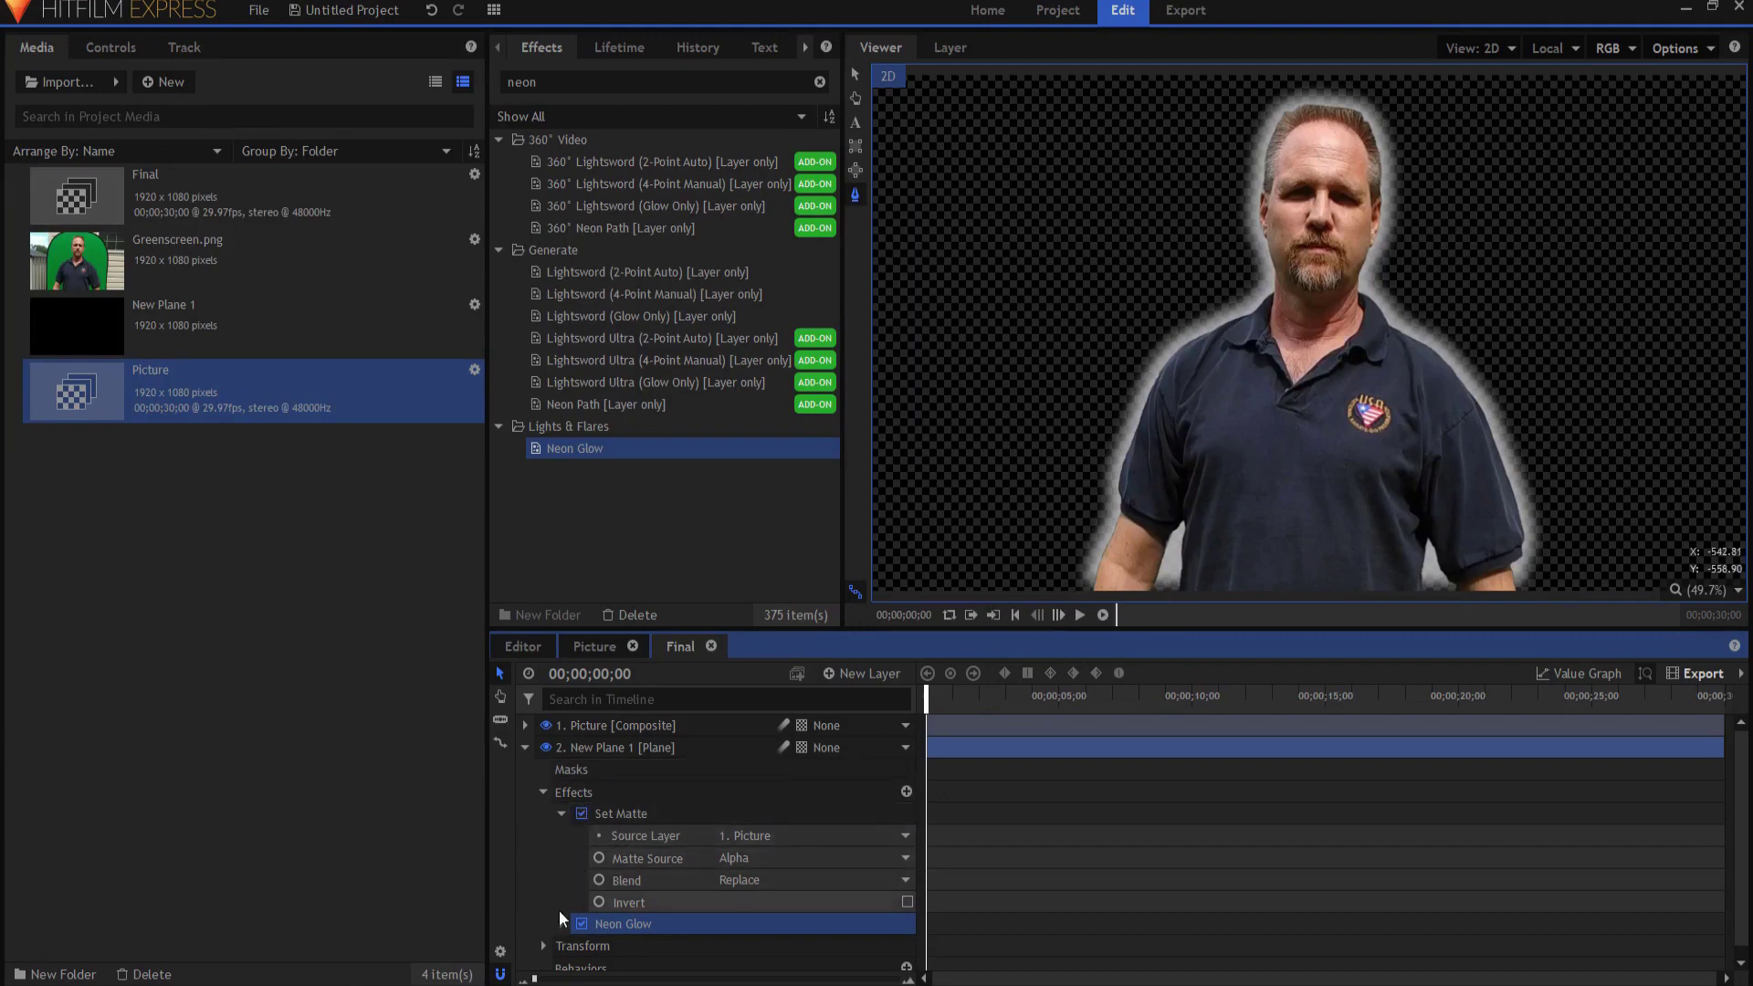
left_click(544, 947)
scroll(685, 922, "down", 1)
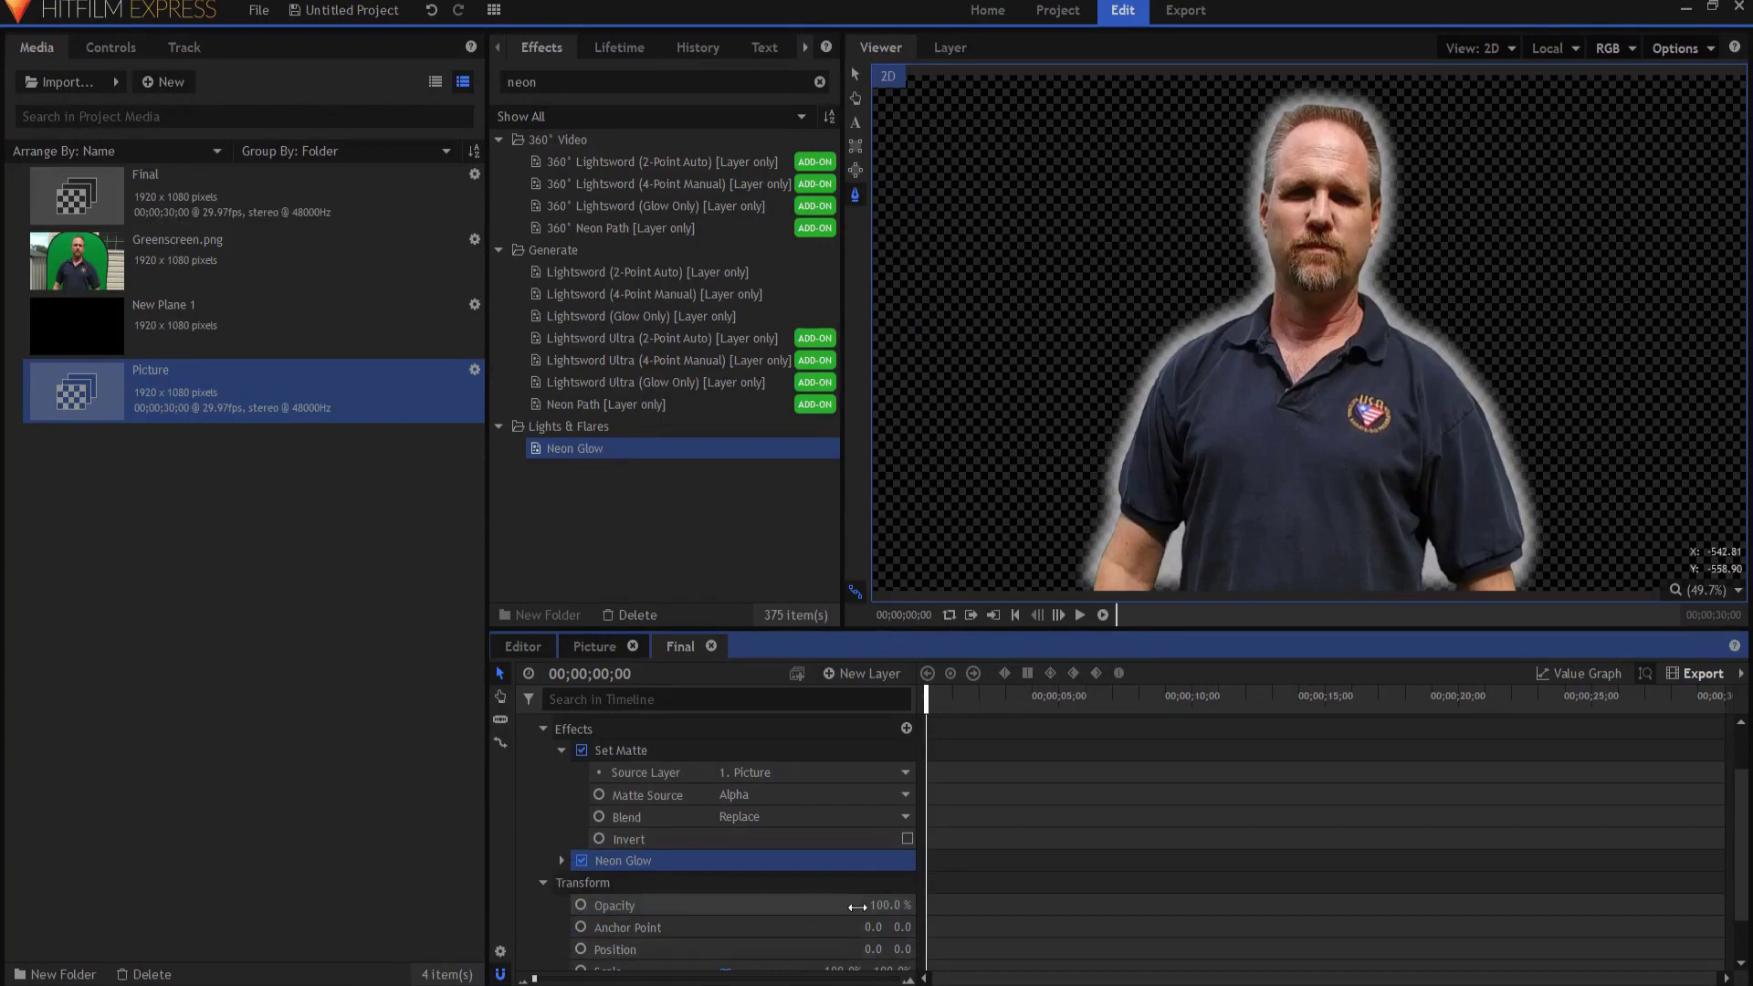
Set New Plane 1's Scale to 110%, then collapse its Transform and Set Matte properties.
scroll(812, 906, "down", 1)
left_click(833, 916)
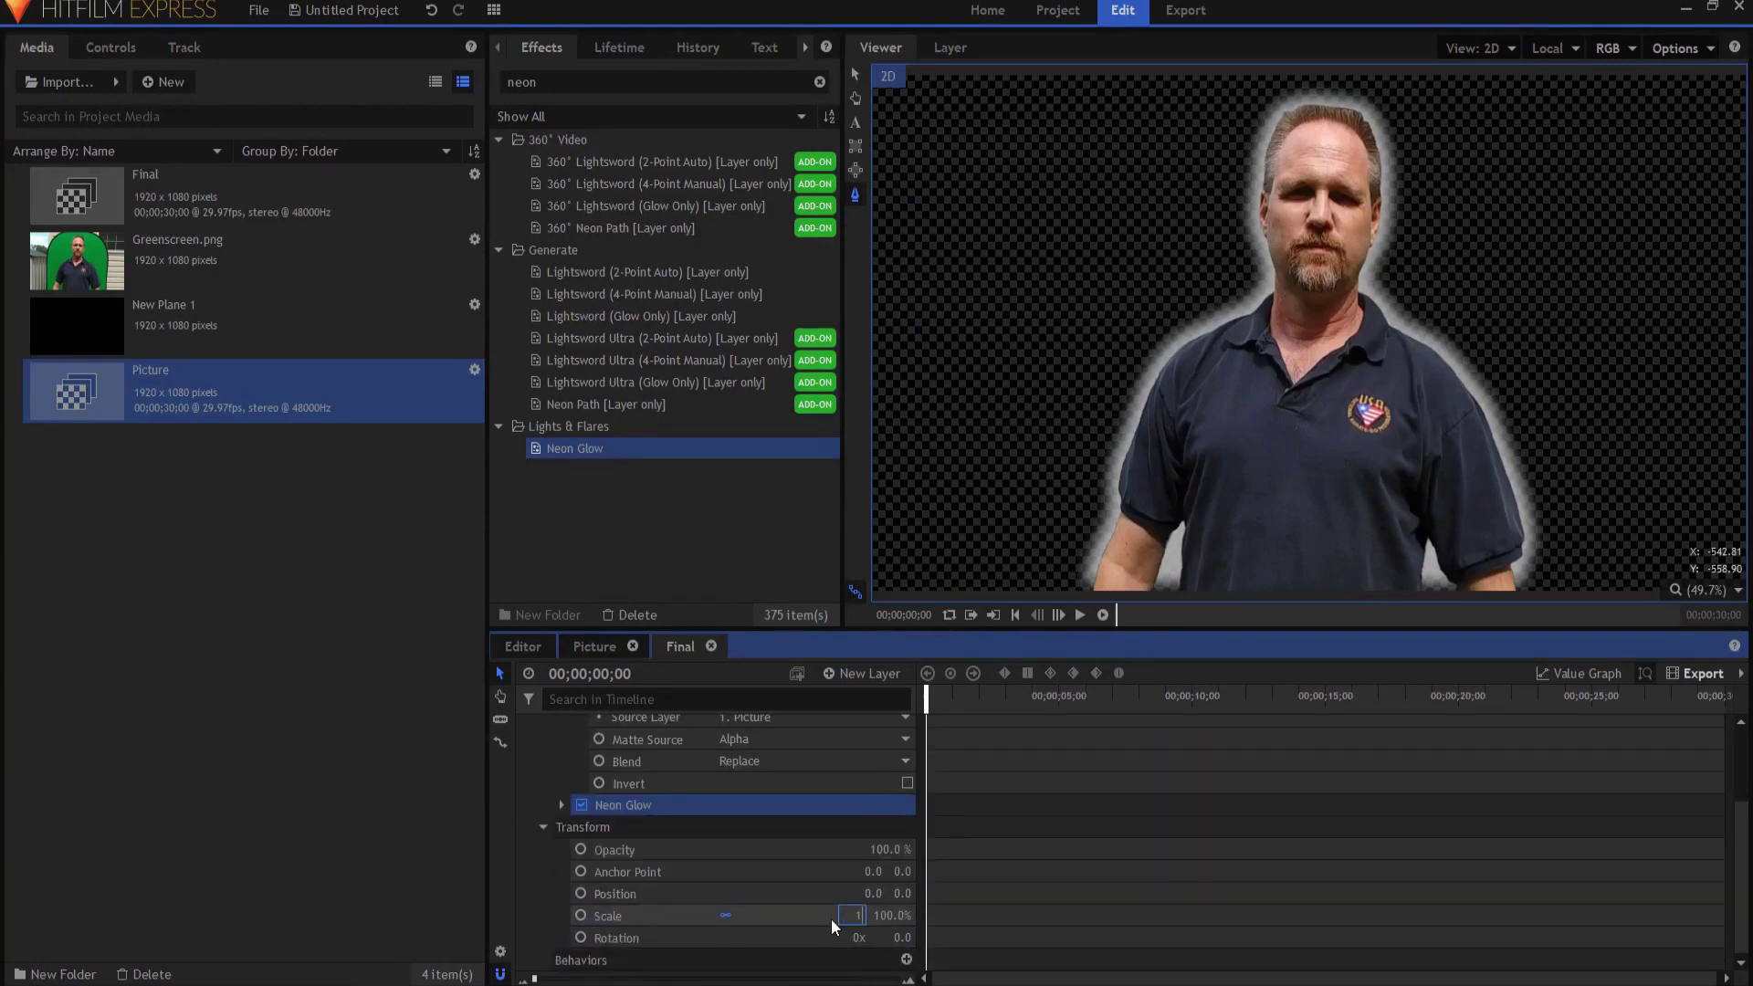
type("110")
key("Return")
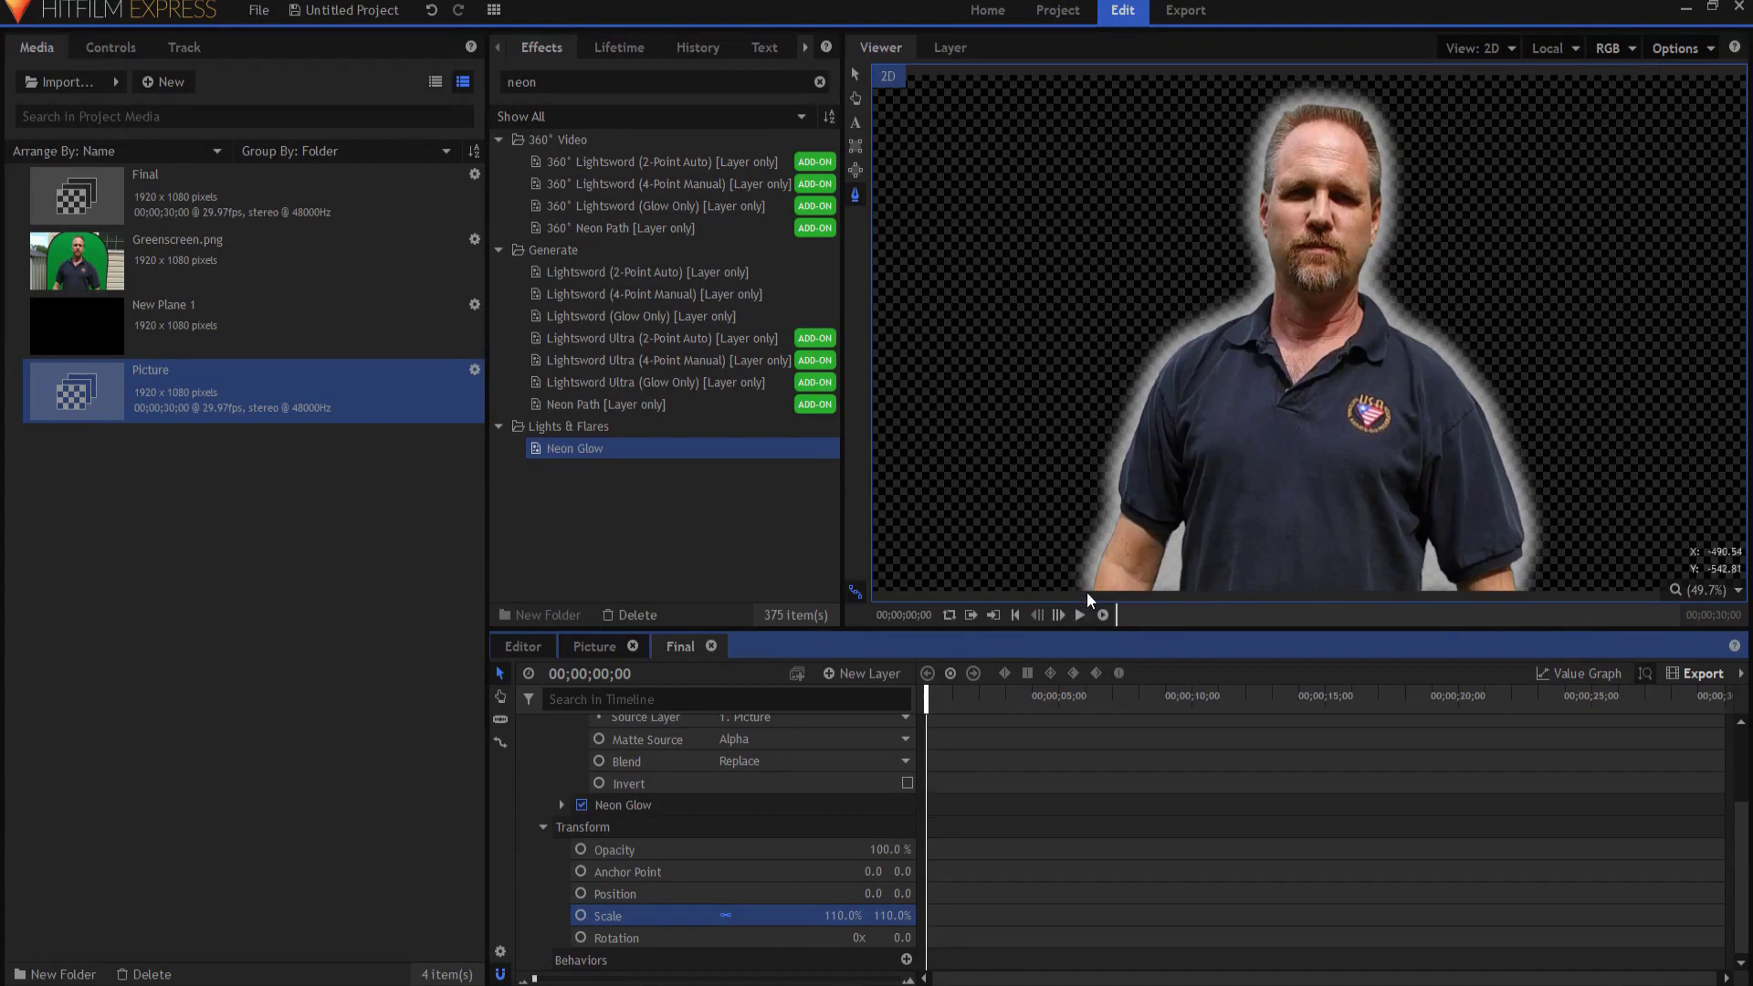
left_click(544, 827)
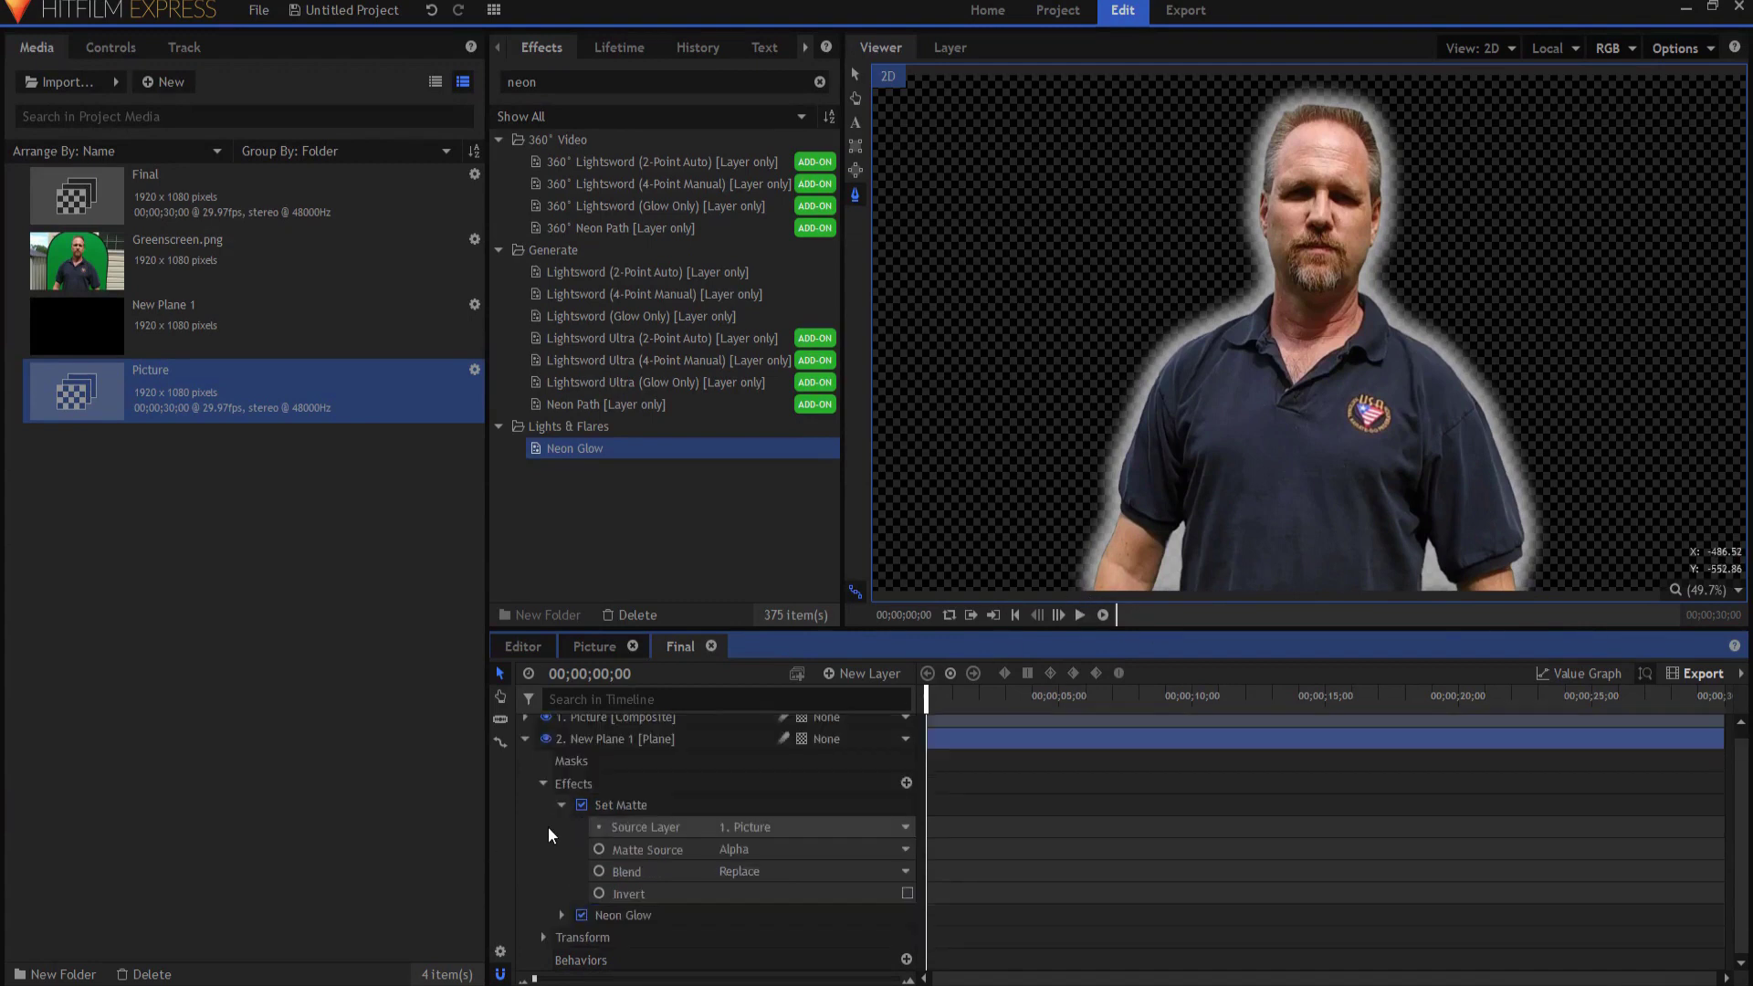
left_click(561, 805)
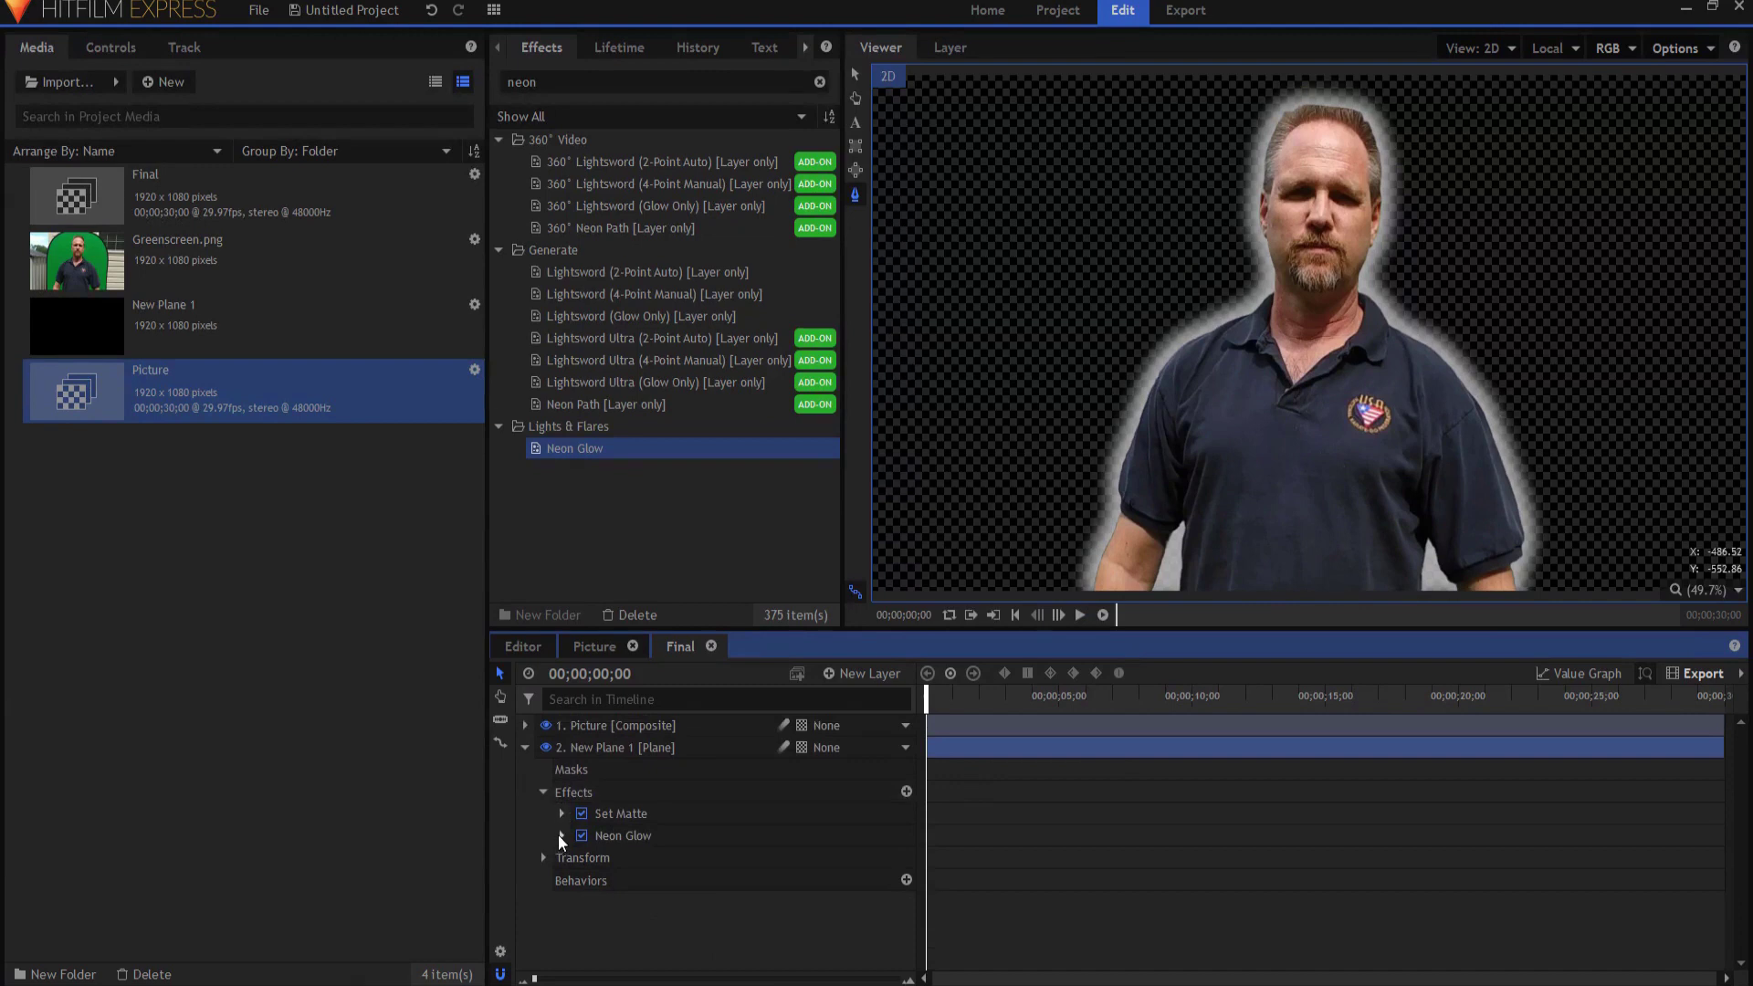
Set Neon Glow Intensity to 1.0 and Expansion to 12 for a crisp outline.
left_click(560, 835)
left_click_drag(900, 864, 888, 880)
scroll(862, 876, "down", 2)
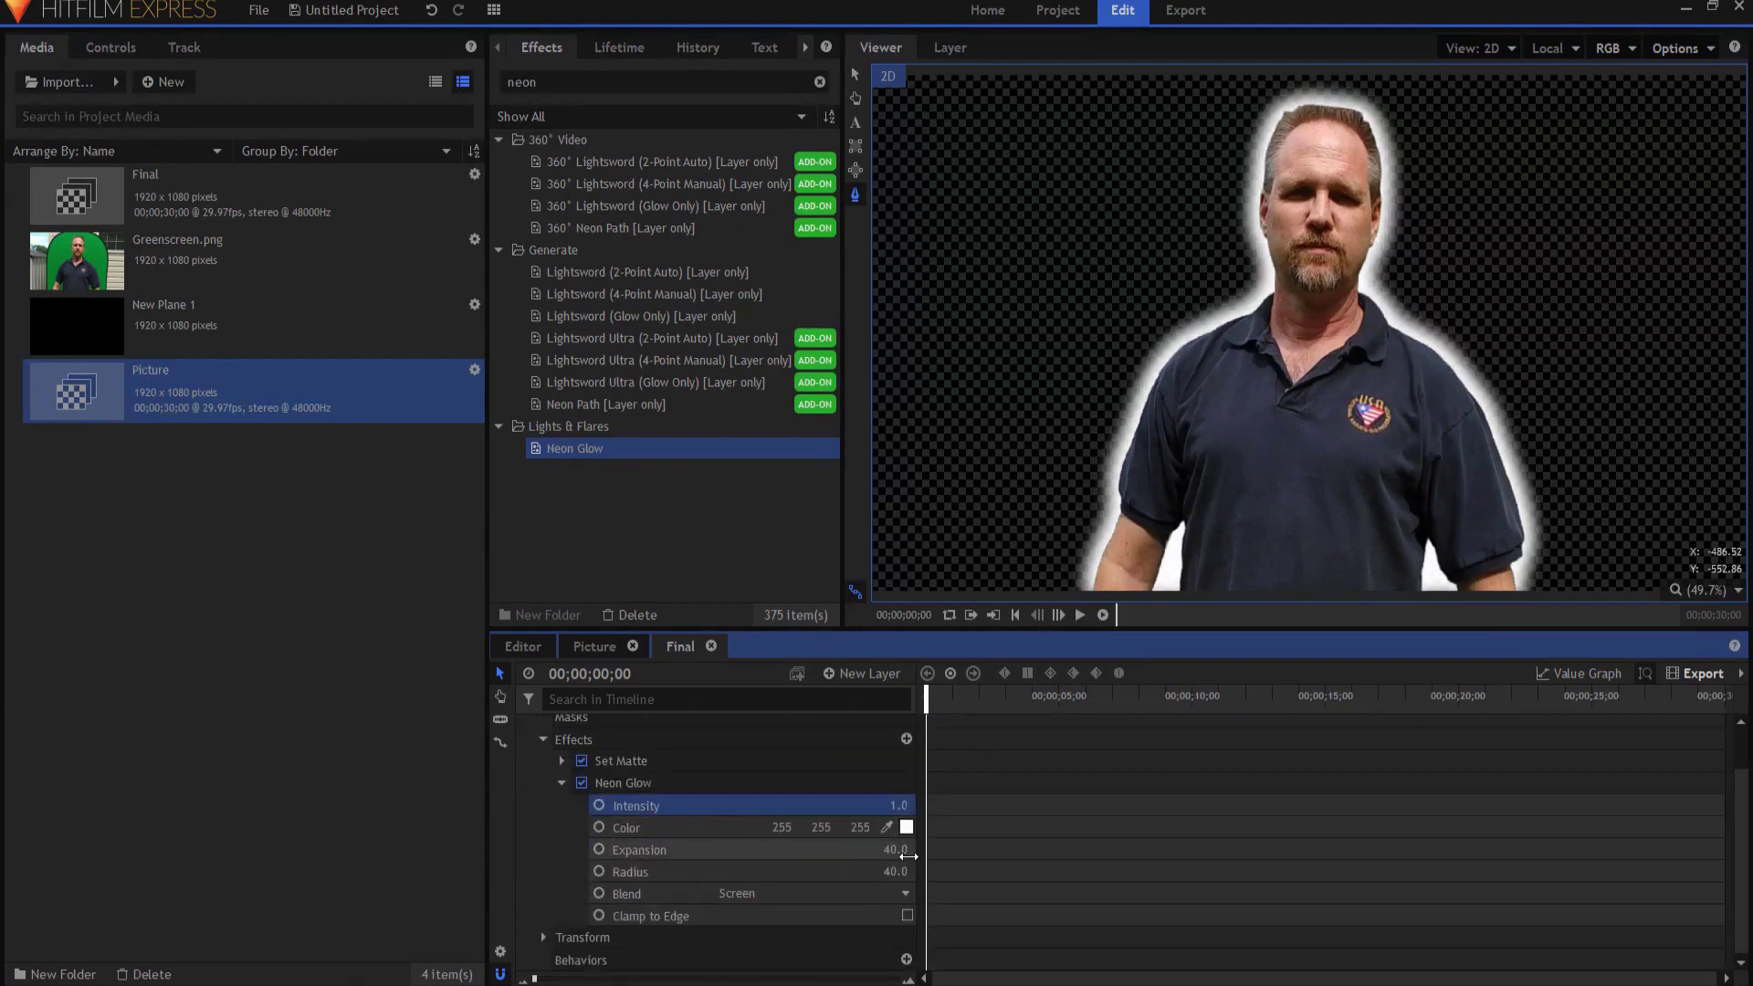
mouse_move(909, 855)
left_mouse_down()
mouse_move(821, 855)
mouse_move(876, 872)
mouse_move(849, 873)
mouse_move(916, 849)
left_mouse_up()
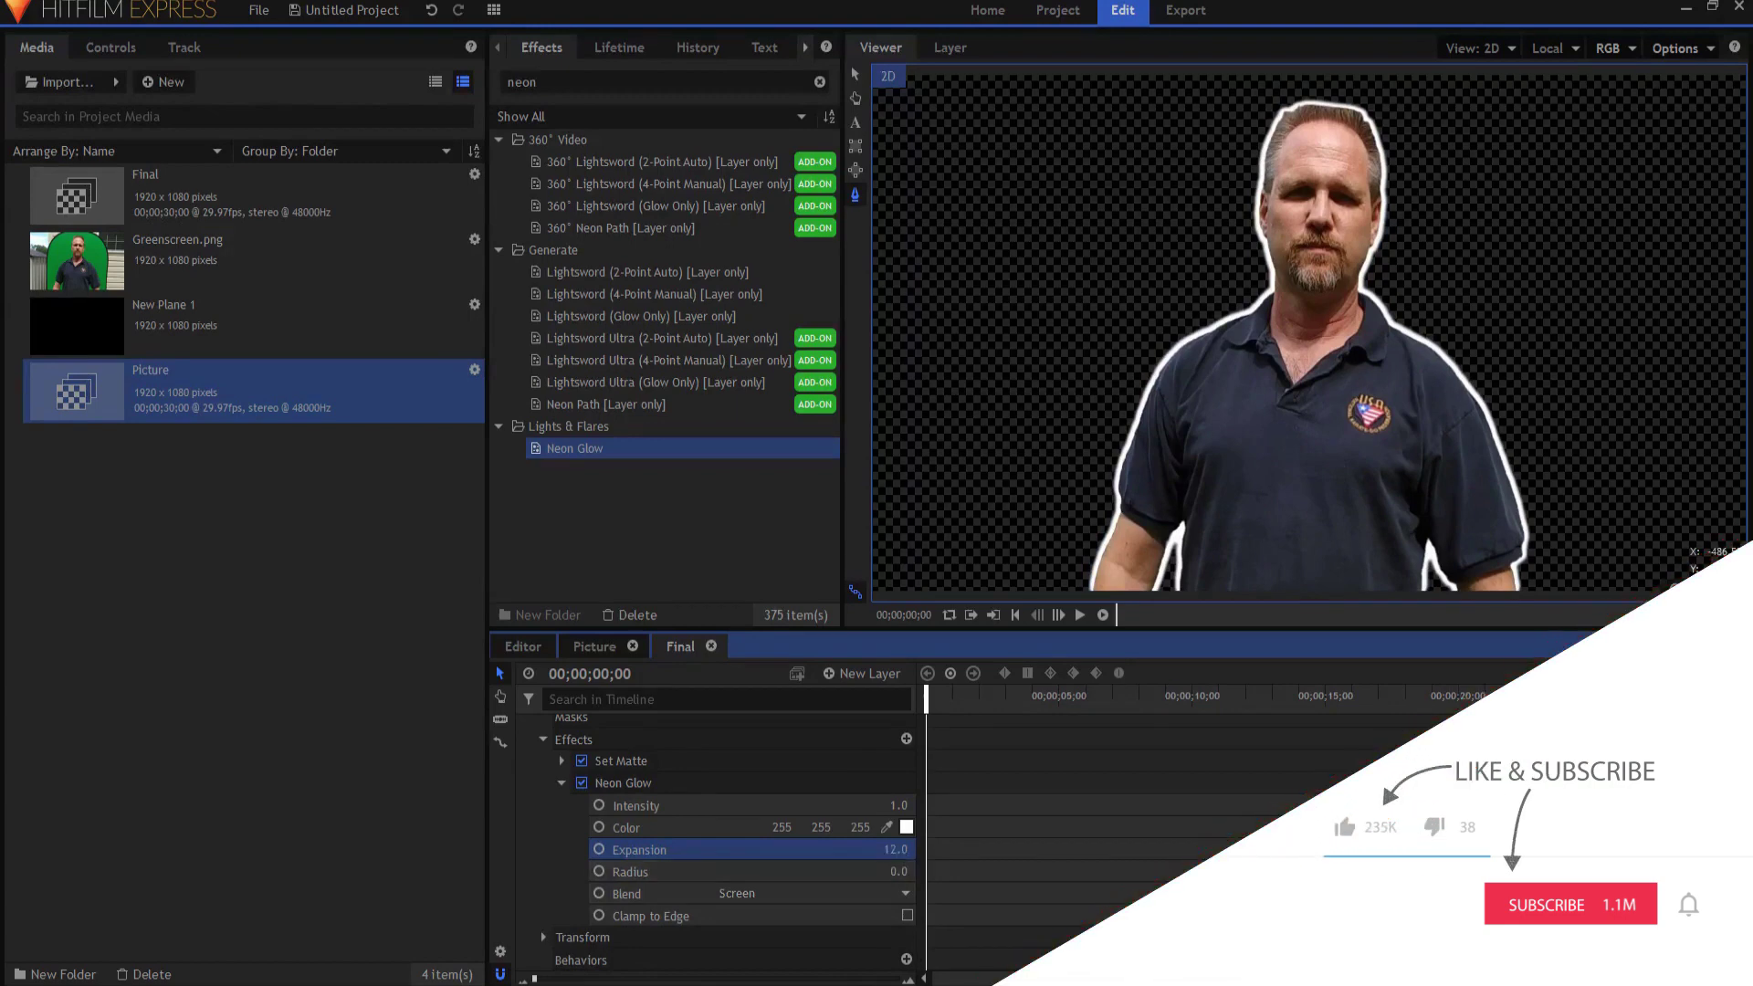
left_click_drag(890, 849, 896, 851)
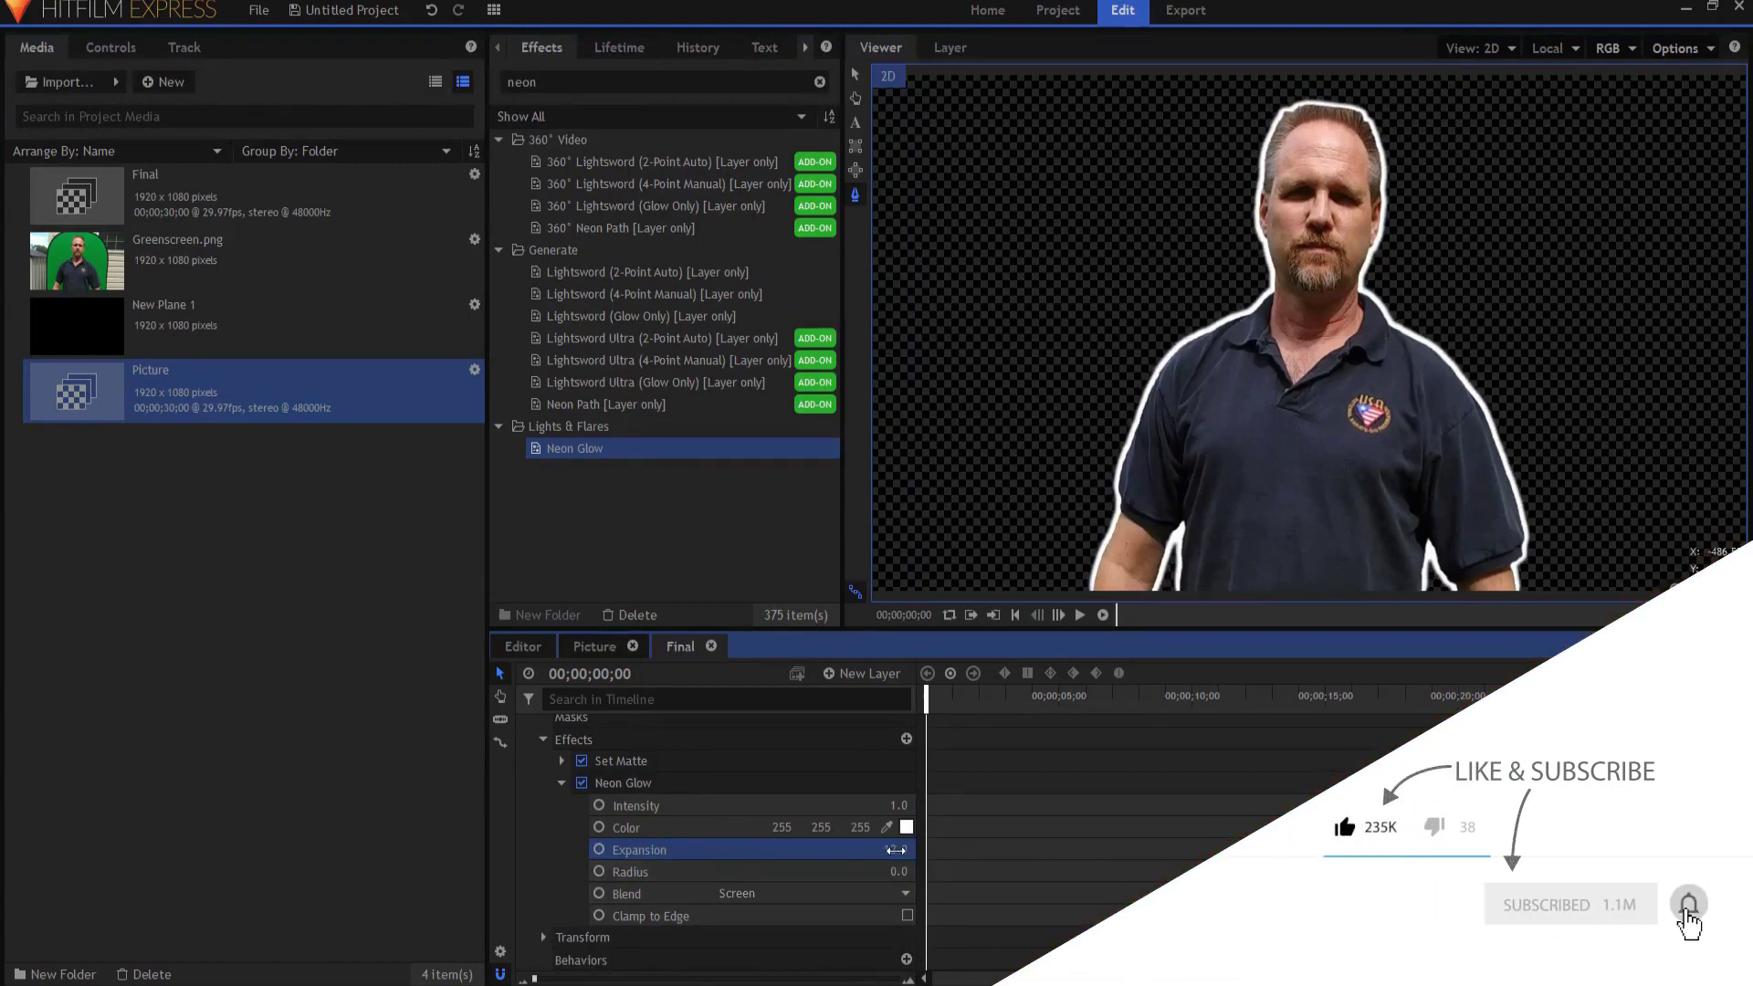
left_click(561, 785)
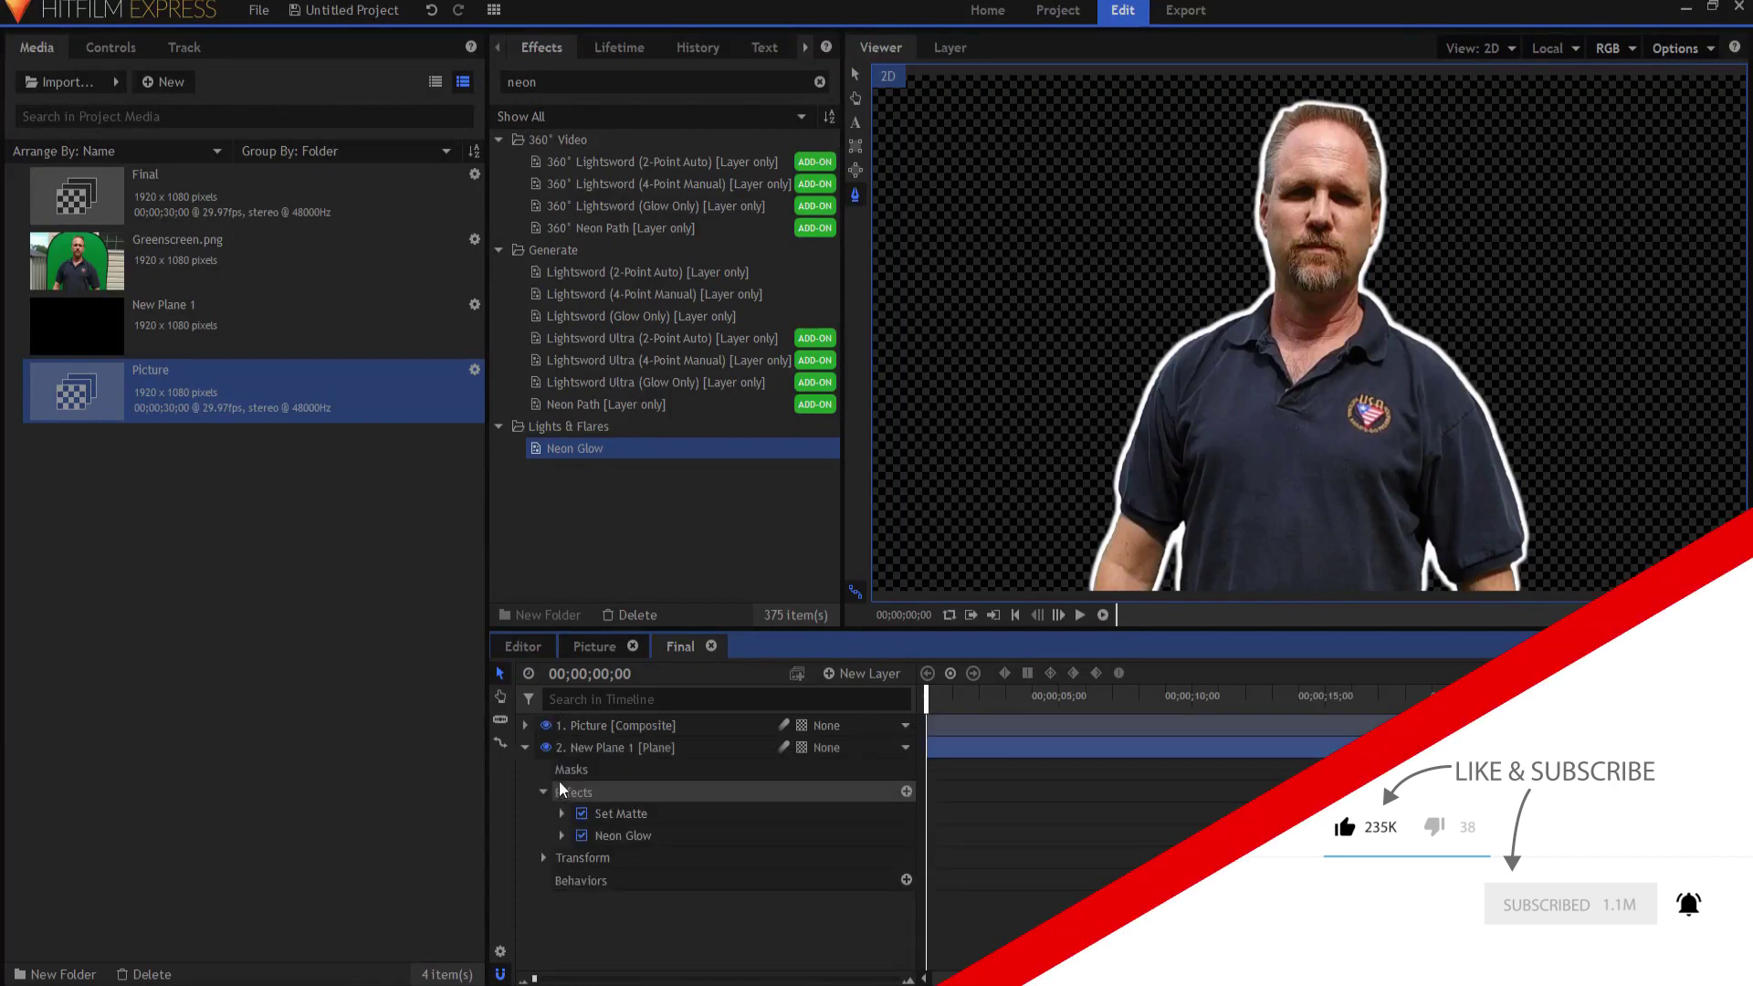
Add another New Plane 1 layer to Final and apply Color Gradient to it.
left_click(525, 748)
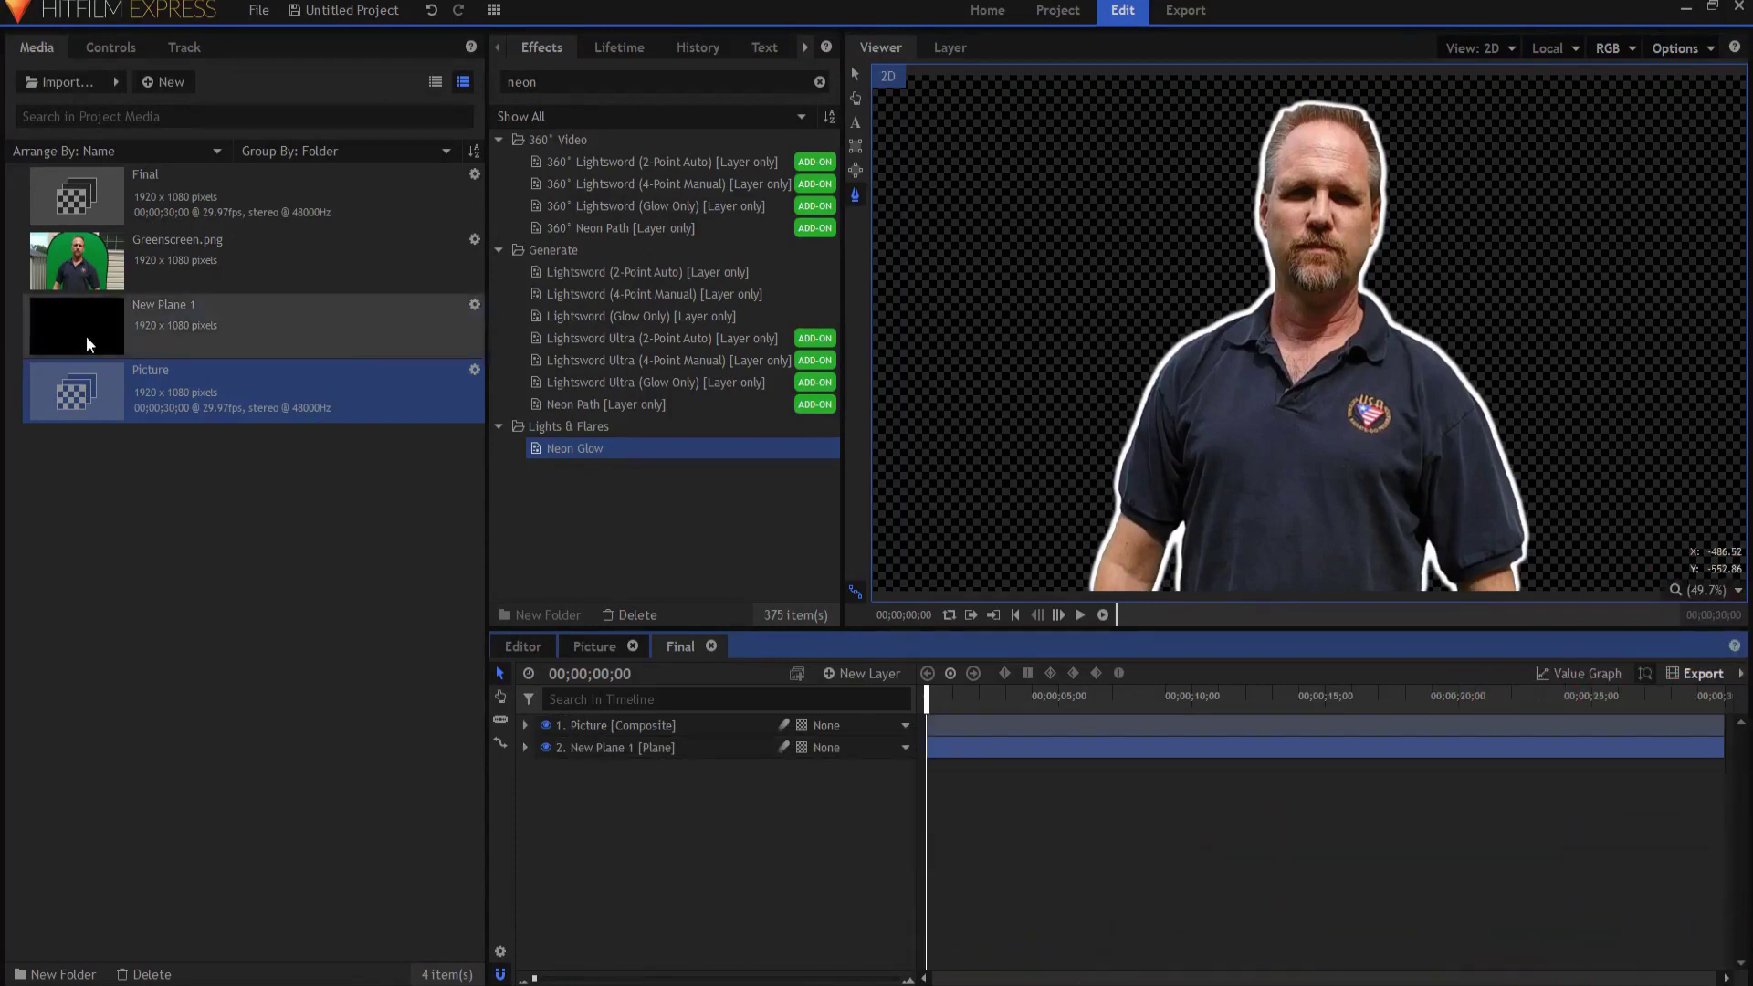
left_click_drag(88, 343, 594, 772)
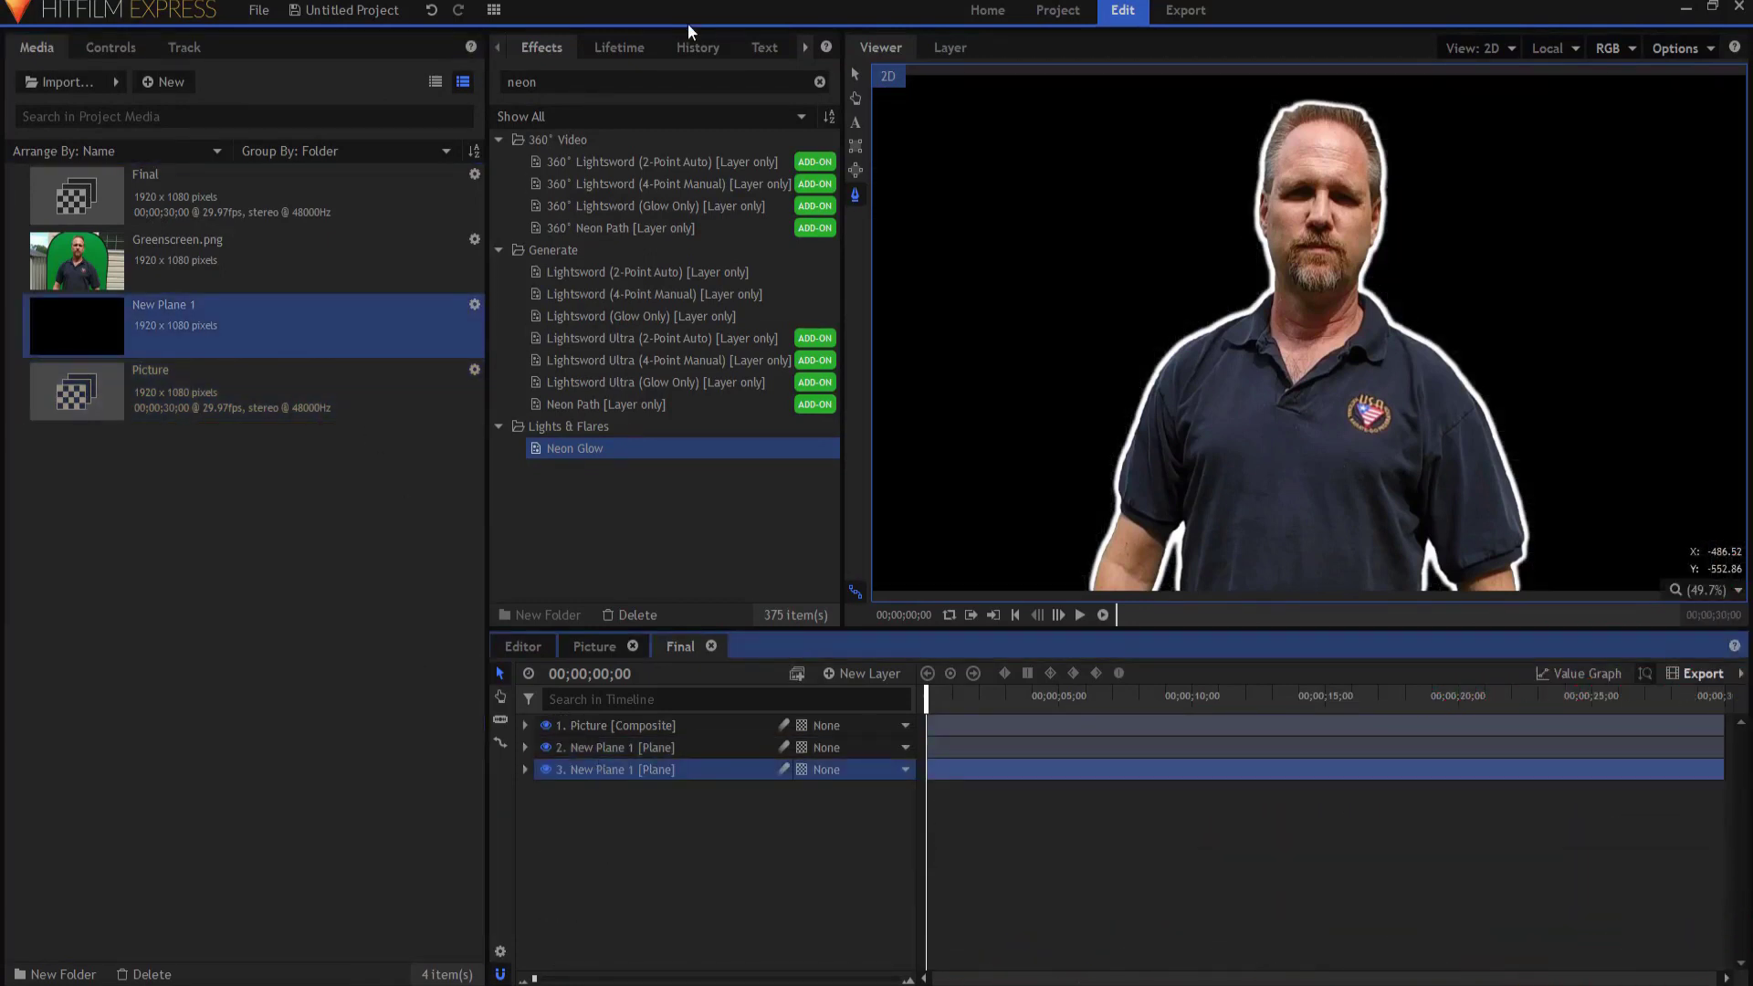
left_click(538, 82)
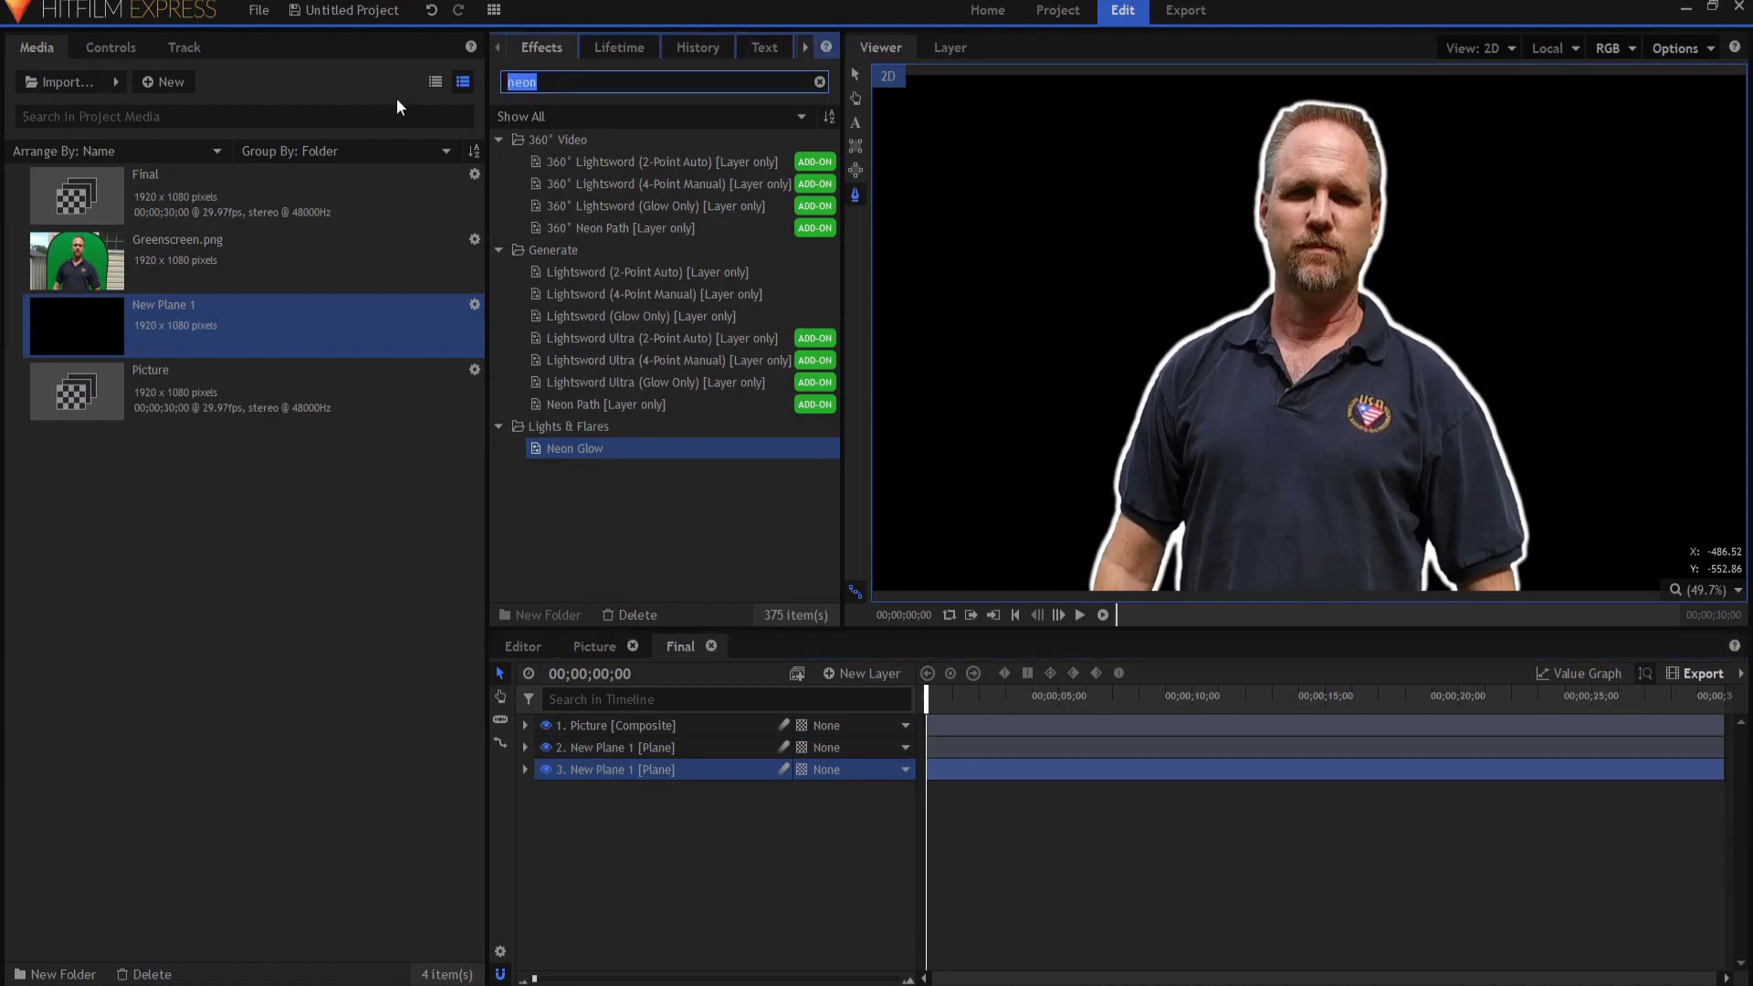
type("grad")
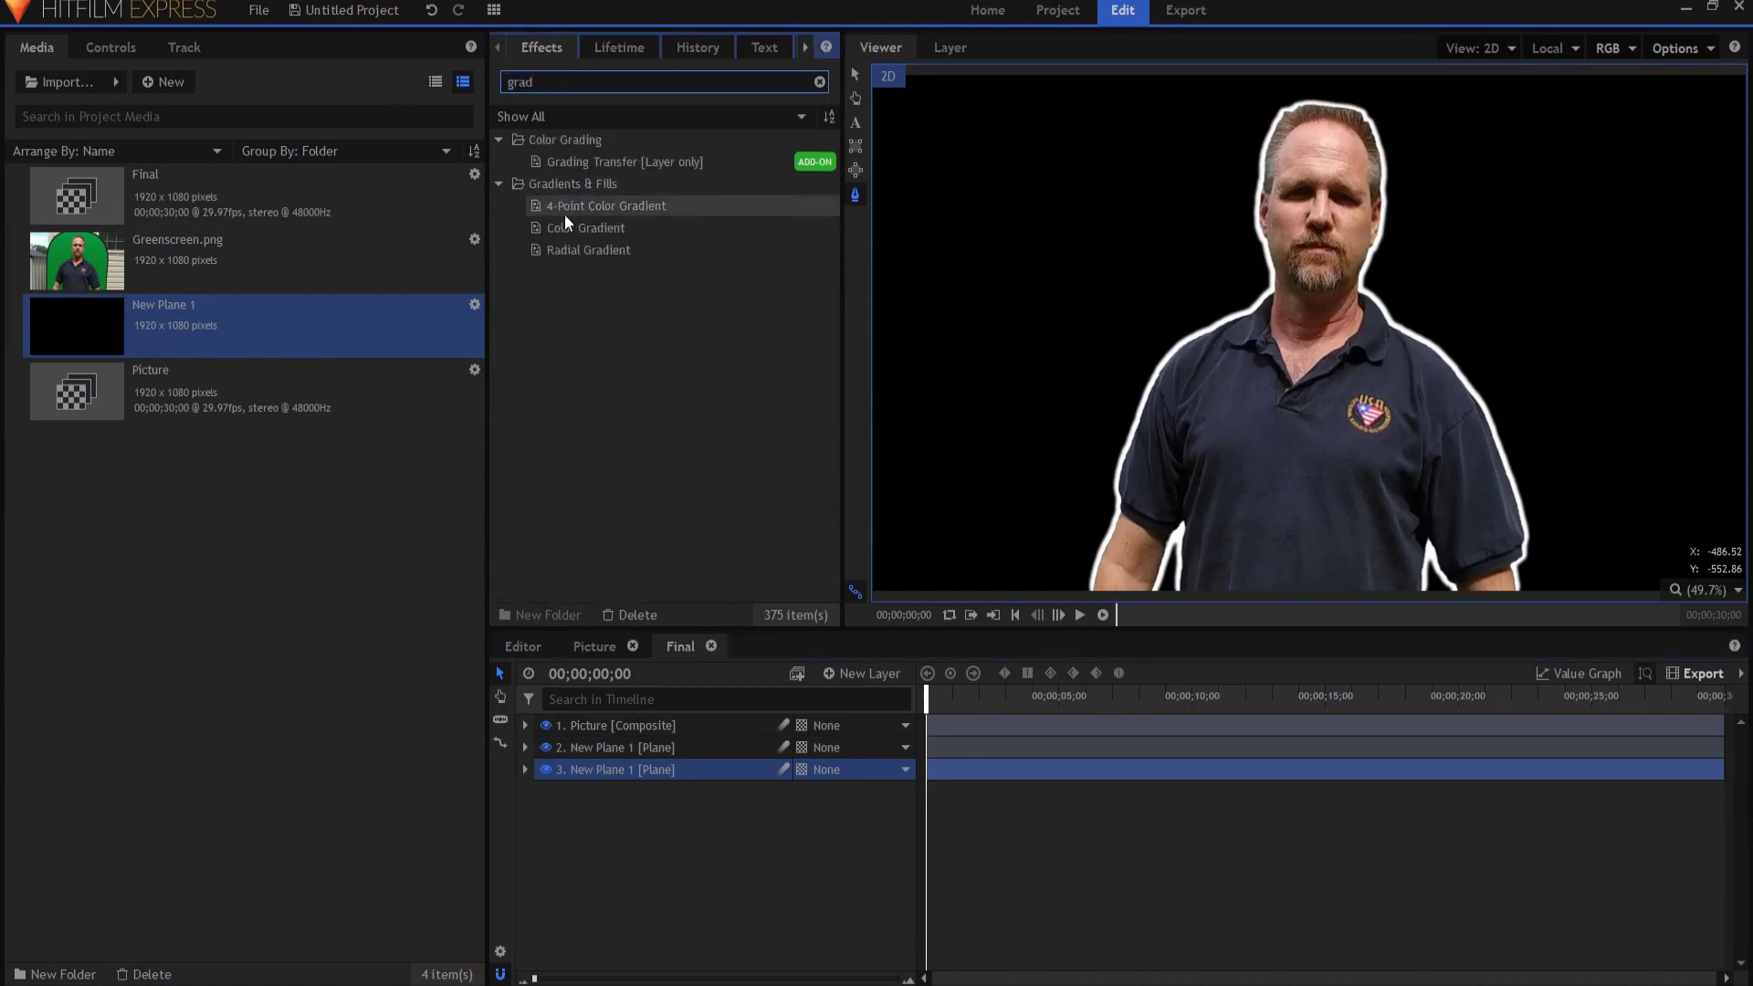
left_click_drag(573, 228, 633, 771)
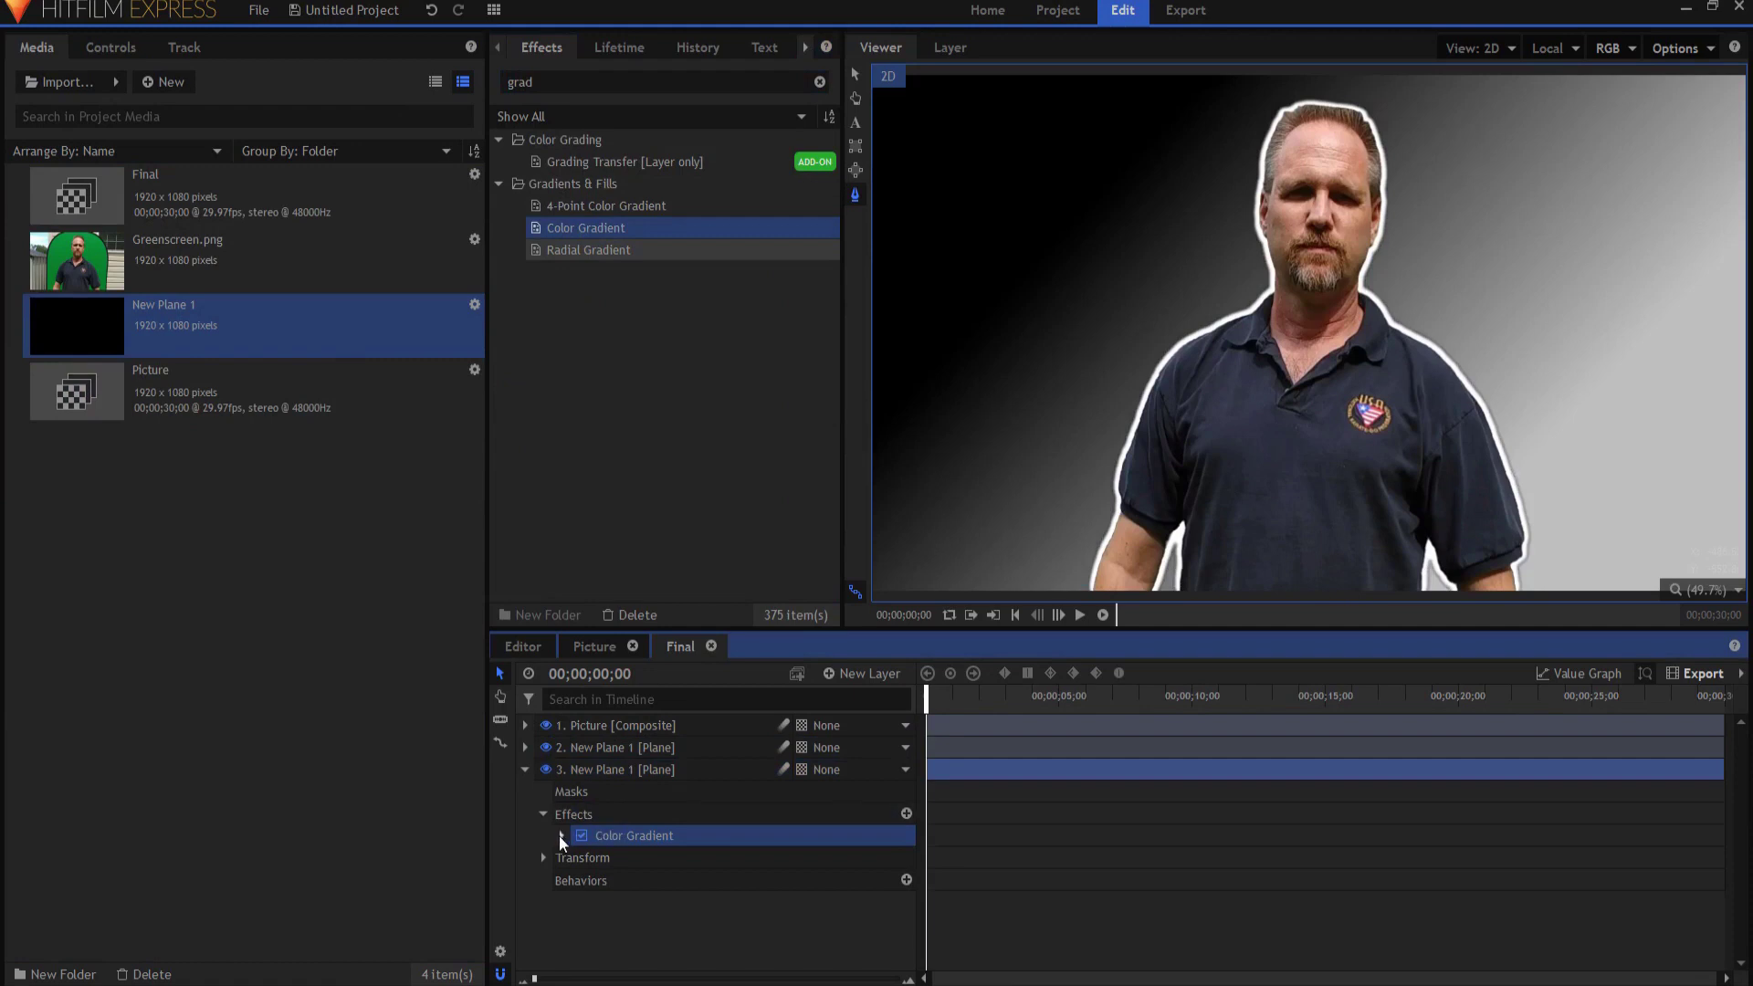
Set the gradient's Start Color to blue and End Color to red.
left_click(561, 835)
scroll(878, 879, "down", 3)
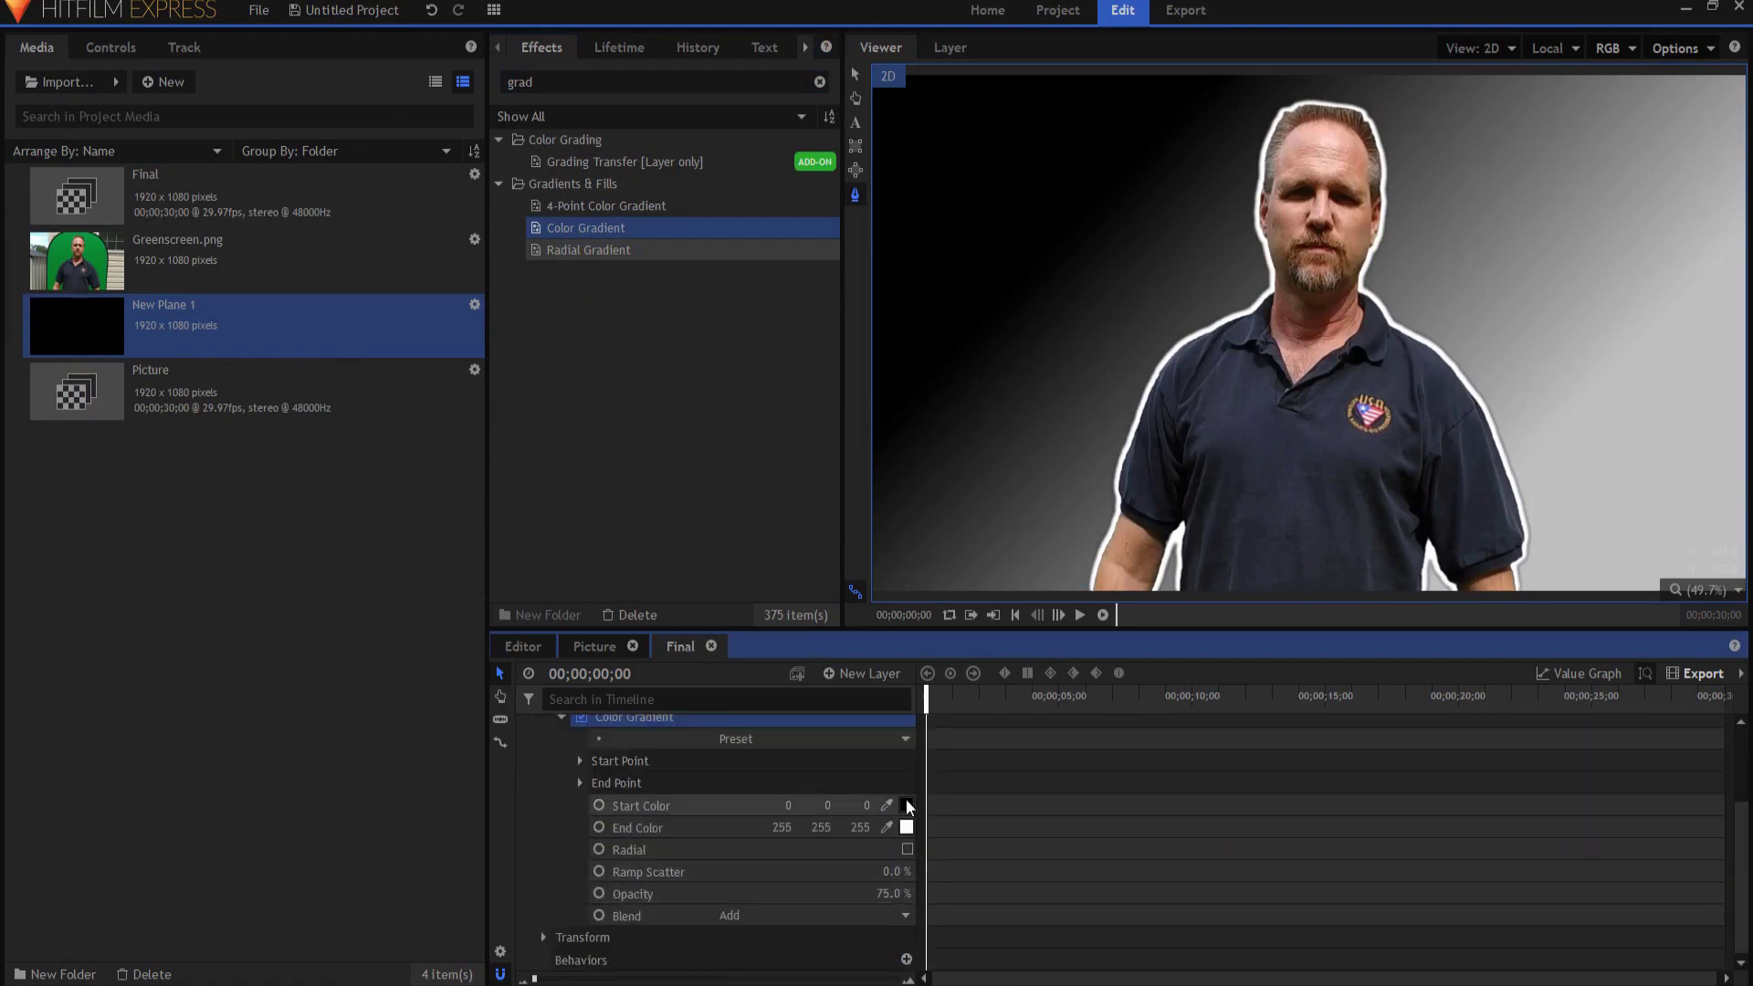
left_click(906, 805)
left_click(660, 387)
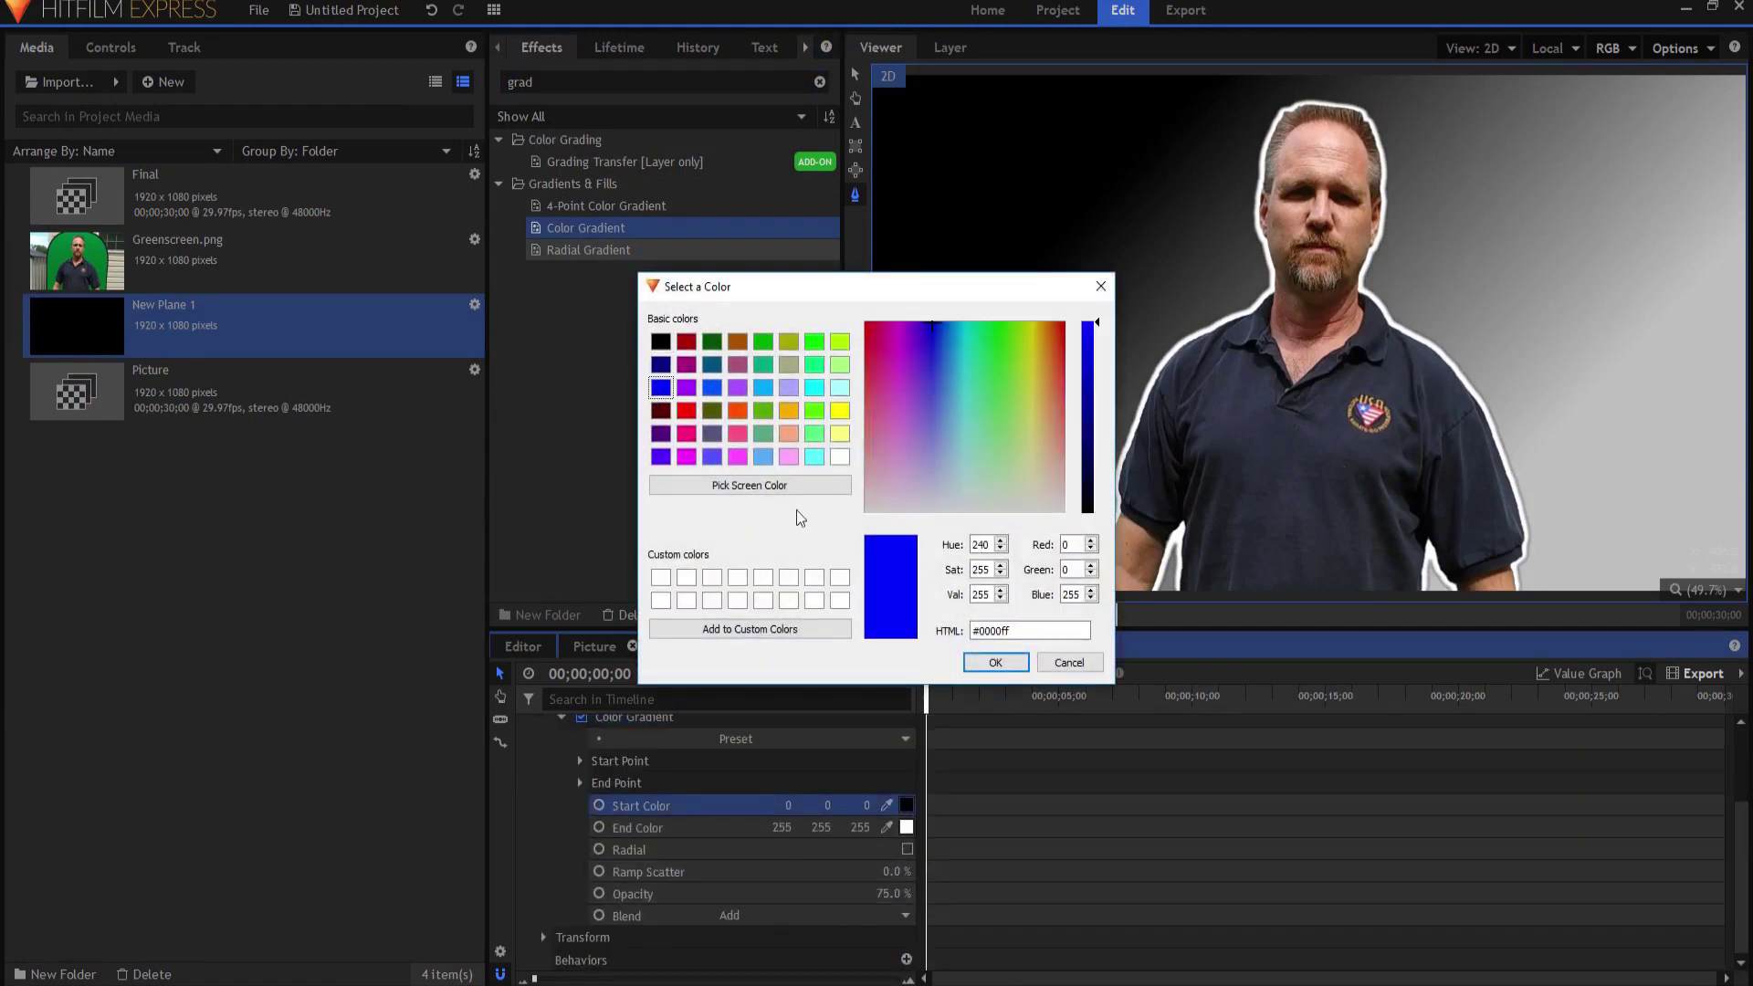
left_click(996, 662)
left_click(907, 827)
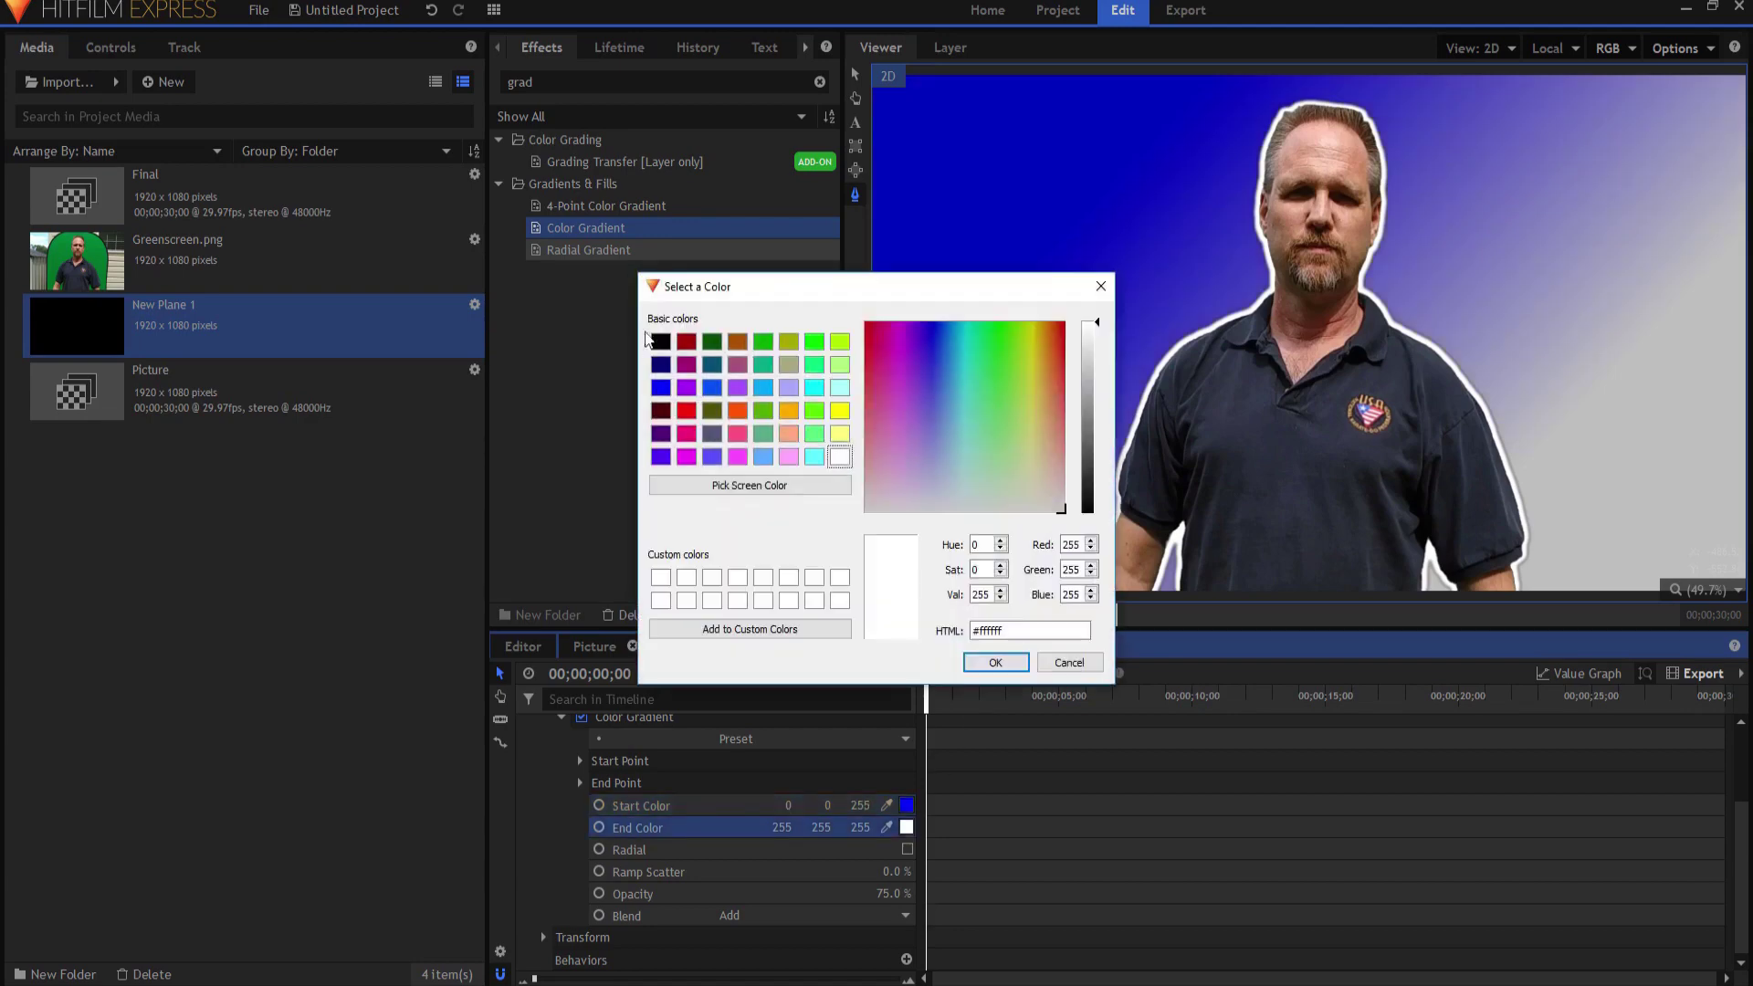
left_click(686, 410)
left_click(996, 662)
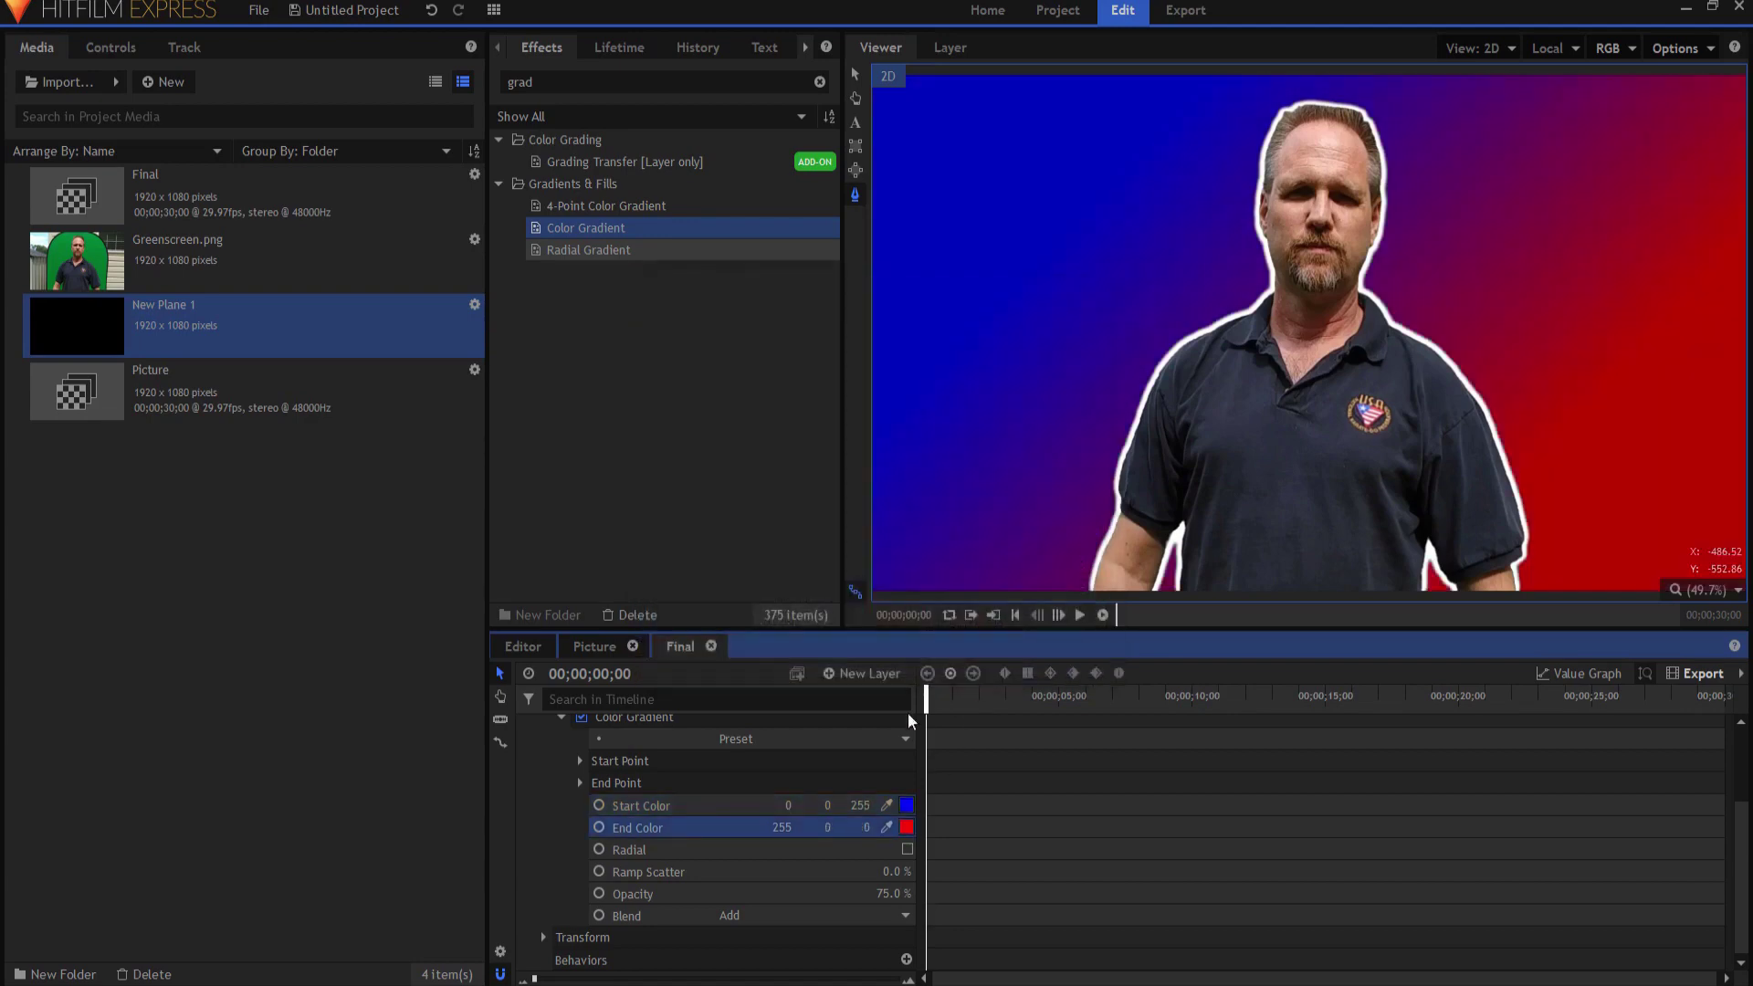
scroll(570, 789, "up", 1)
scroll(562, 787, "up", 2)
left_click(527, 770)
left_click(674, 751)
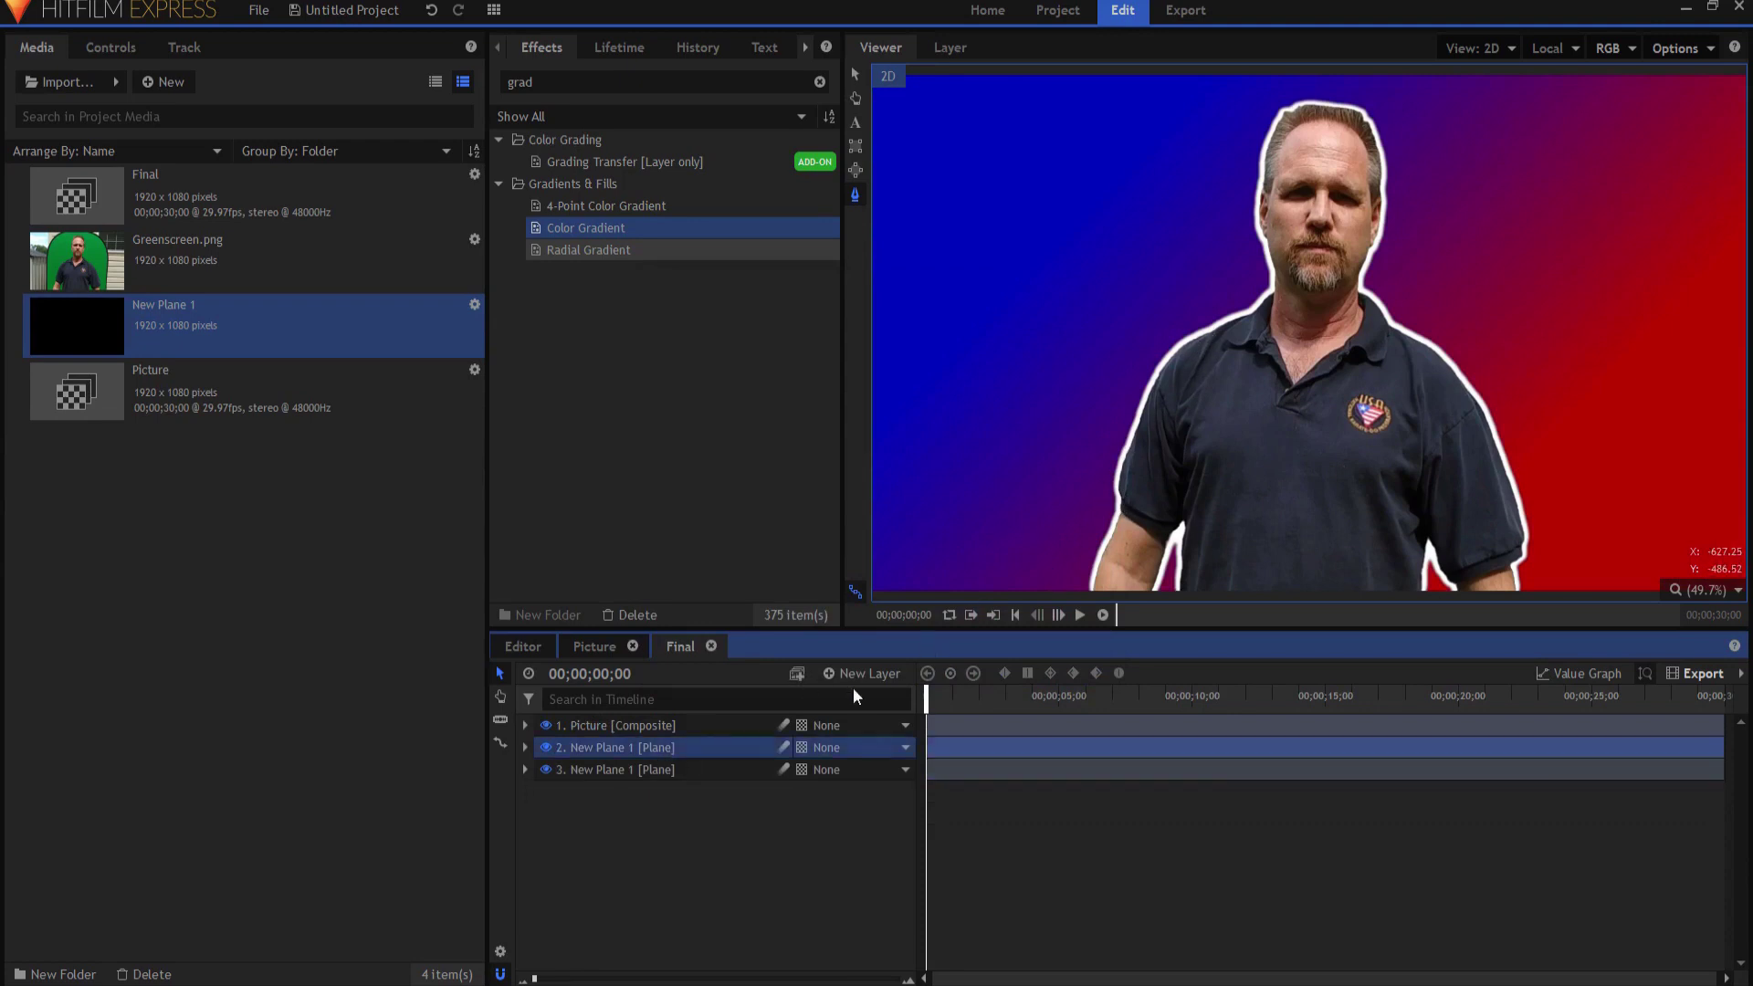
Change the Neon Glow outline colour to yellow, then back to white (255, 255, 255).
left_click(526, 746)
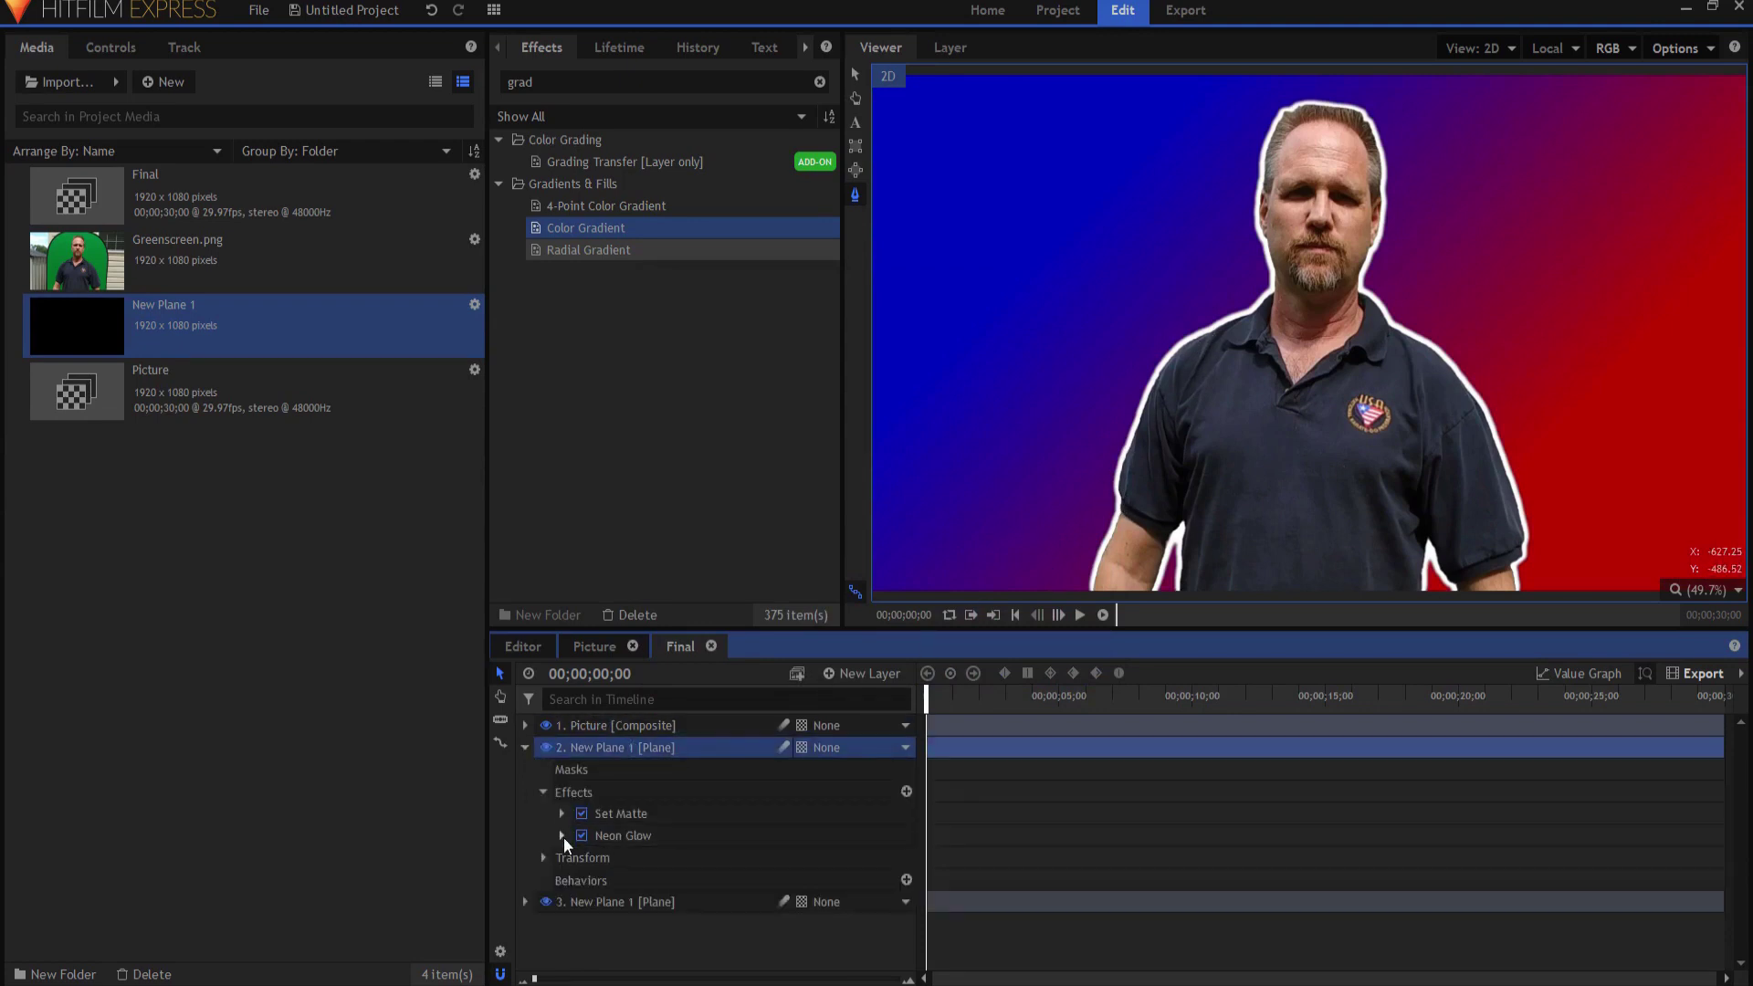
left_click(563, 836)
scroll(639, 858, "down", 1)
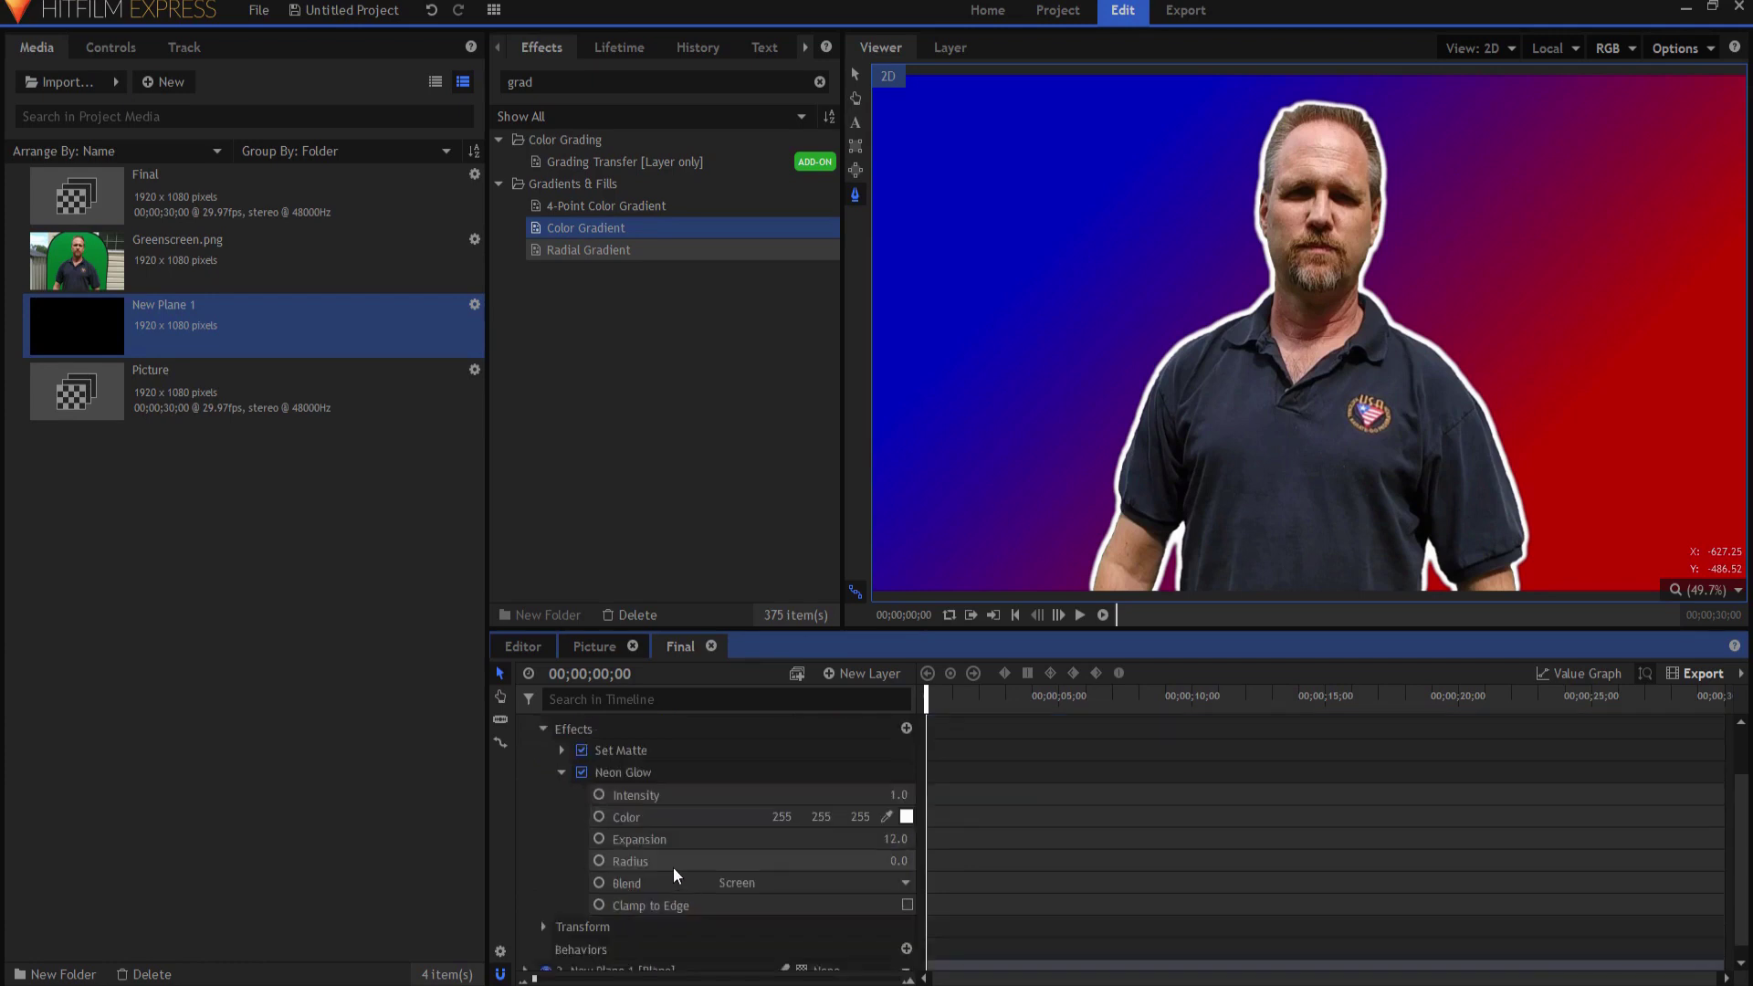
left_click(906, 817)
left_click(838, 433)
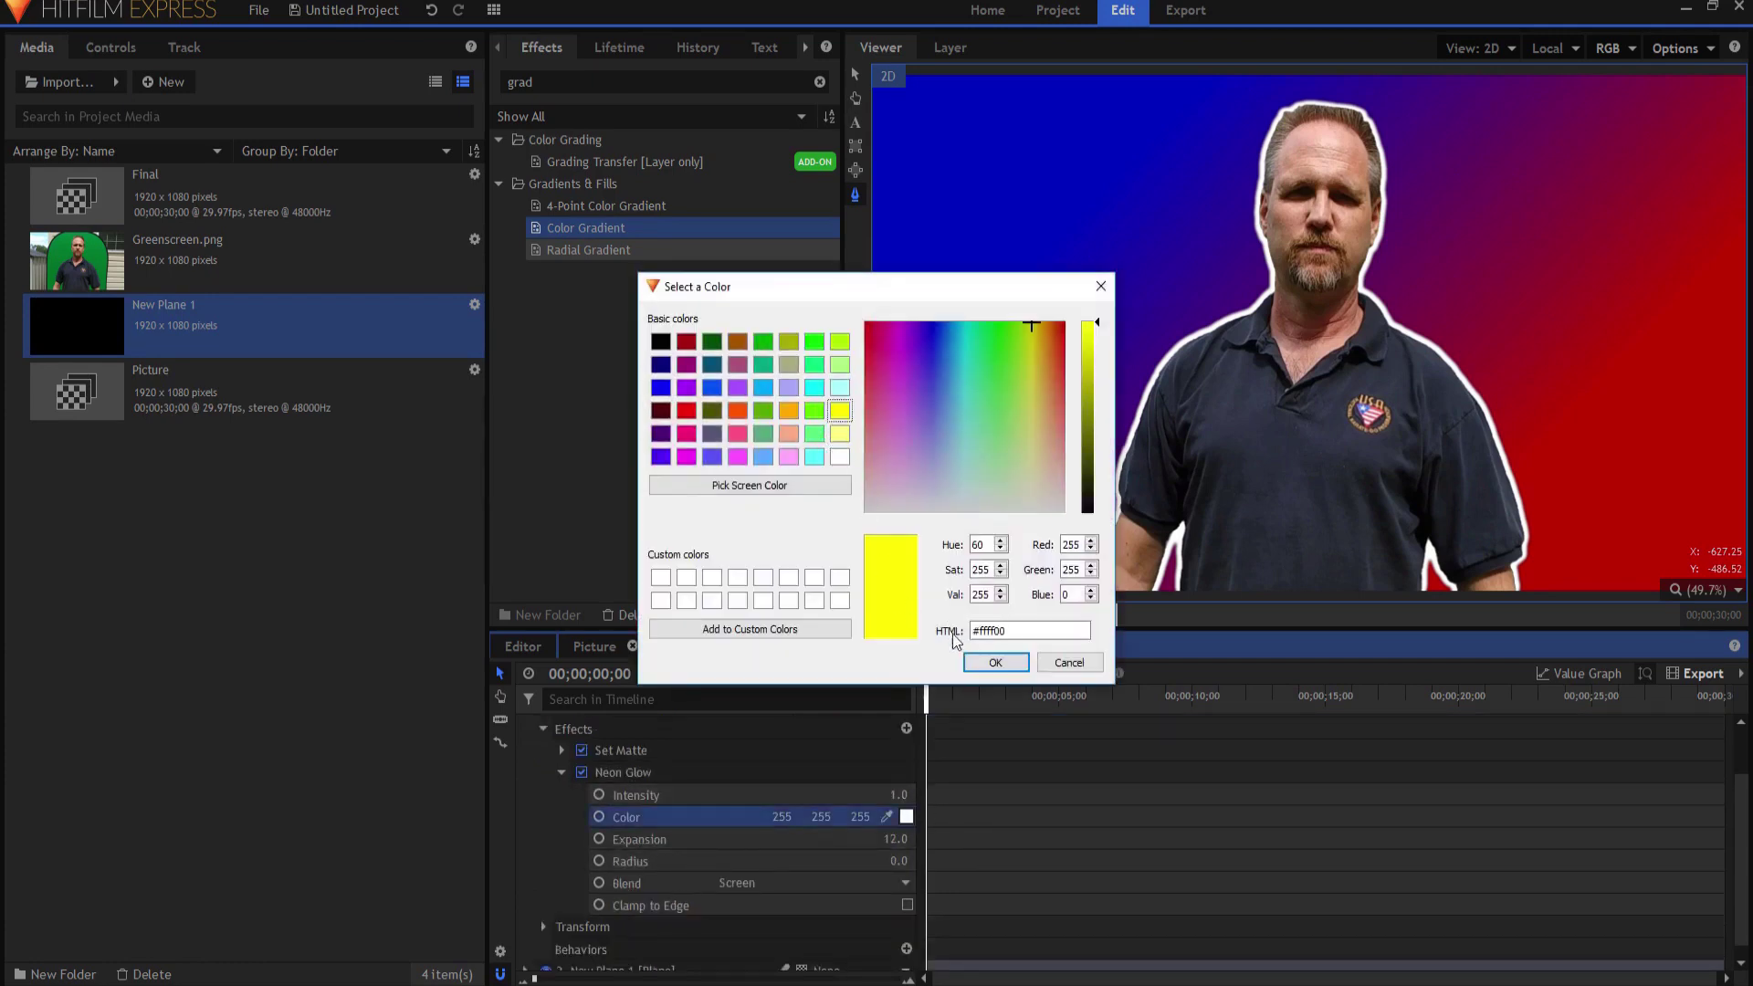
left_click(991, 662)
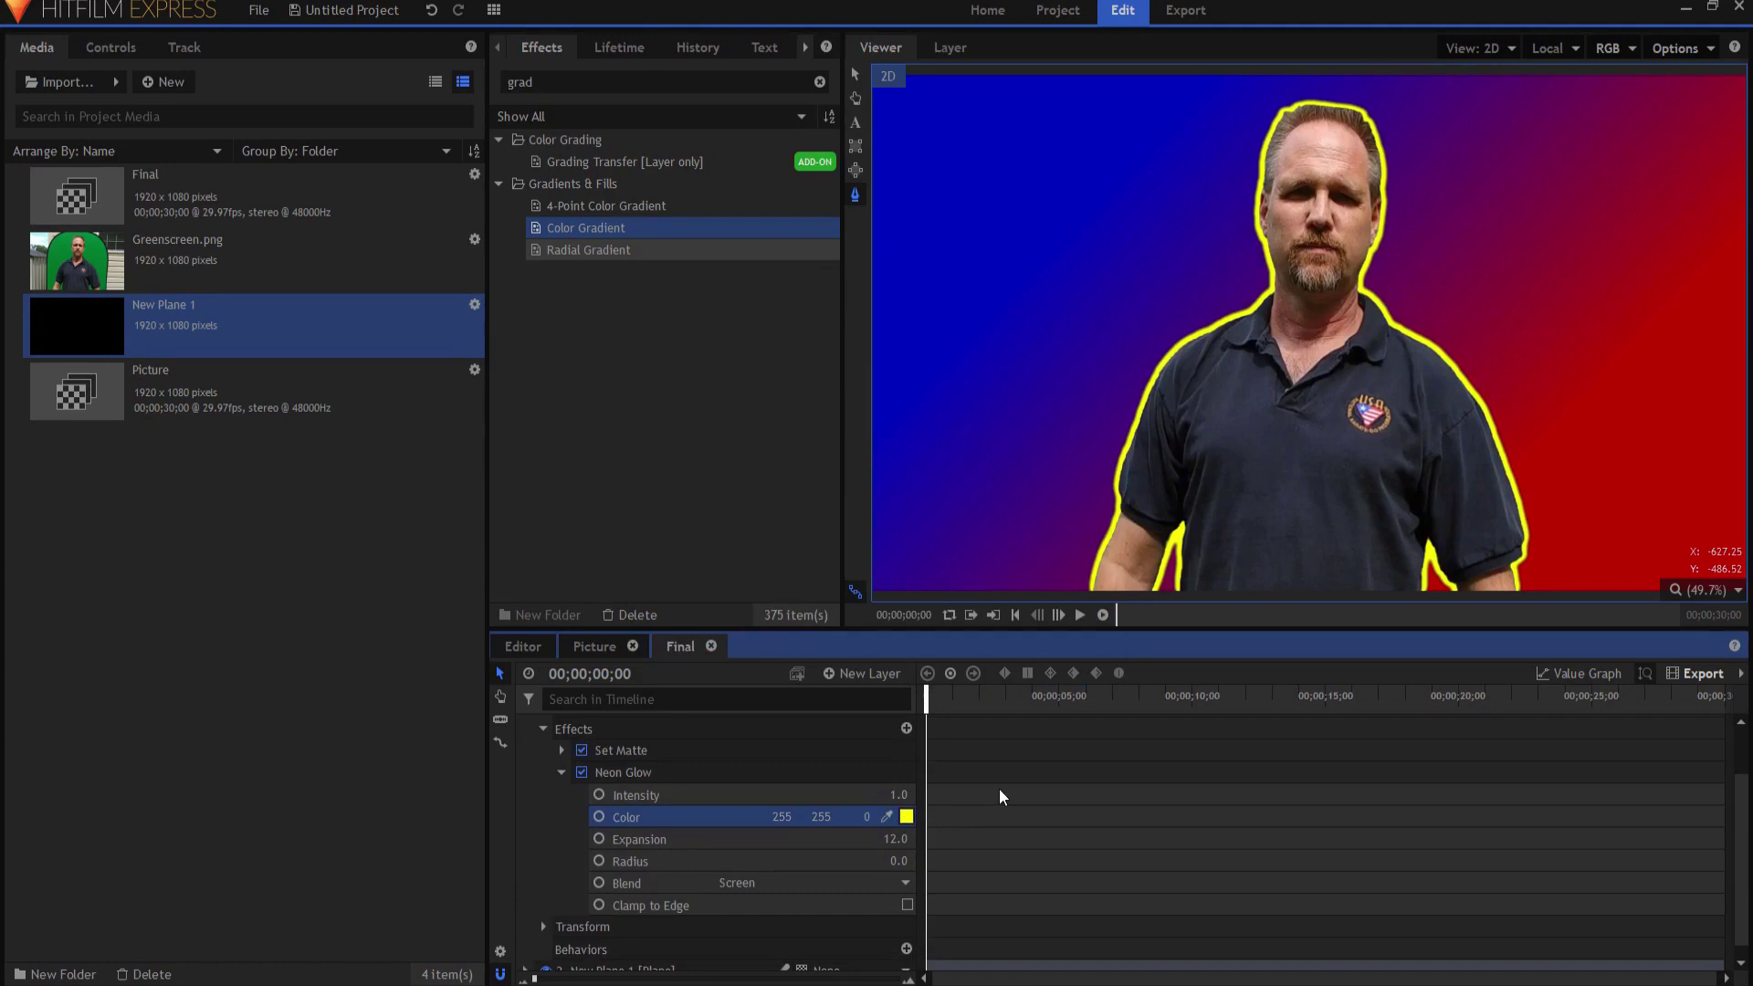
left_click(907, 816)
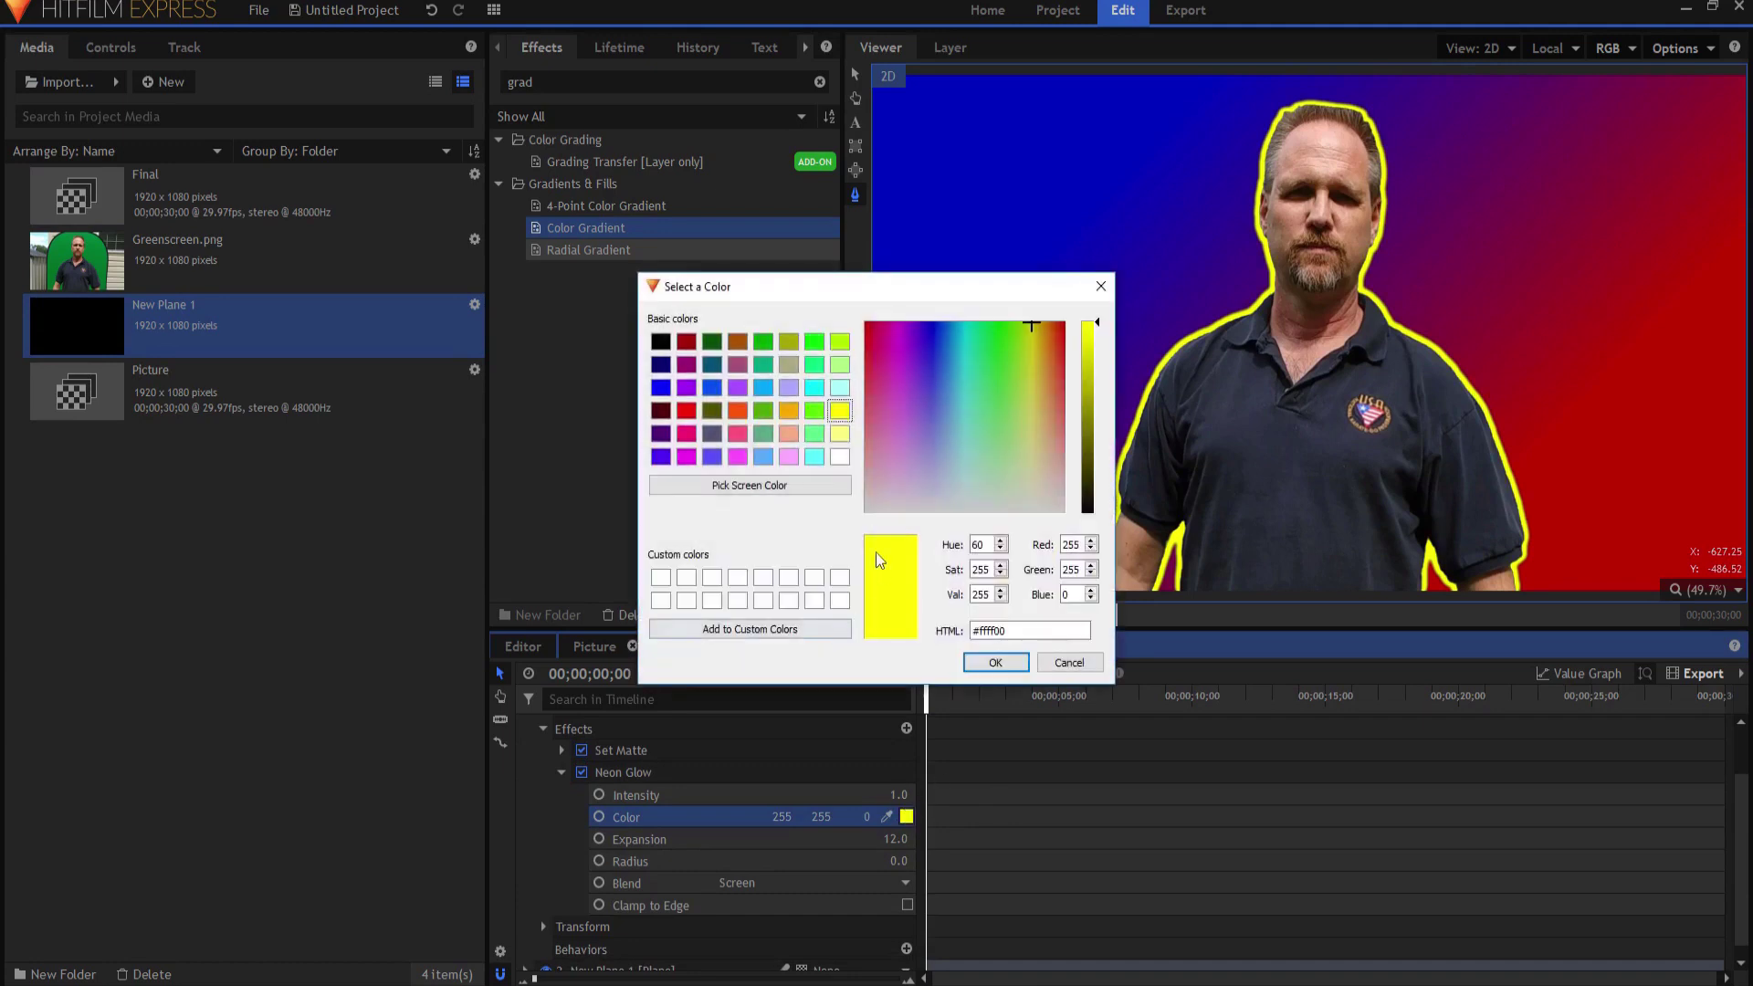
left_click(844, 458)
left_click(1000, 665)
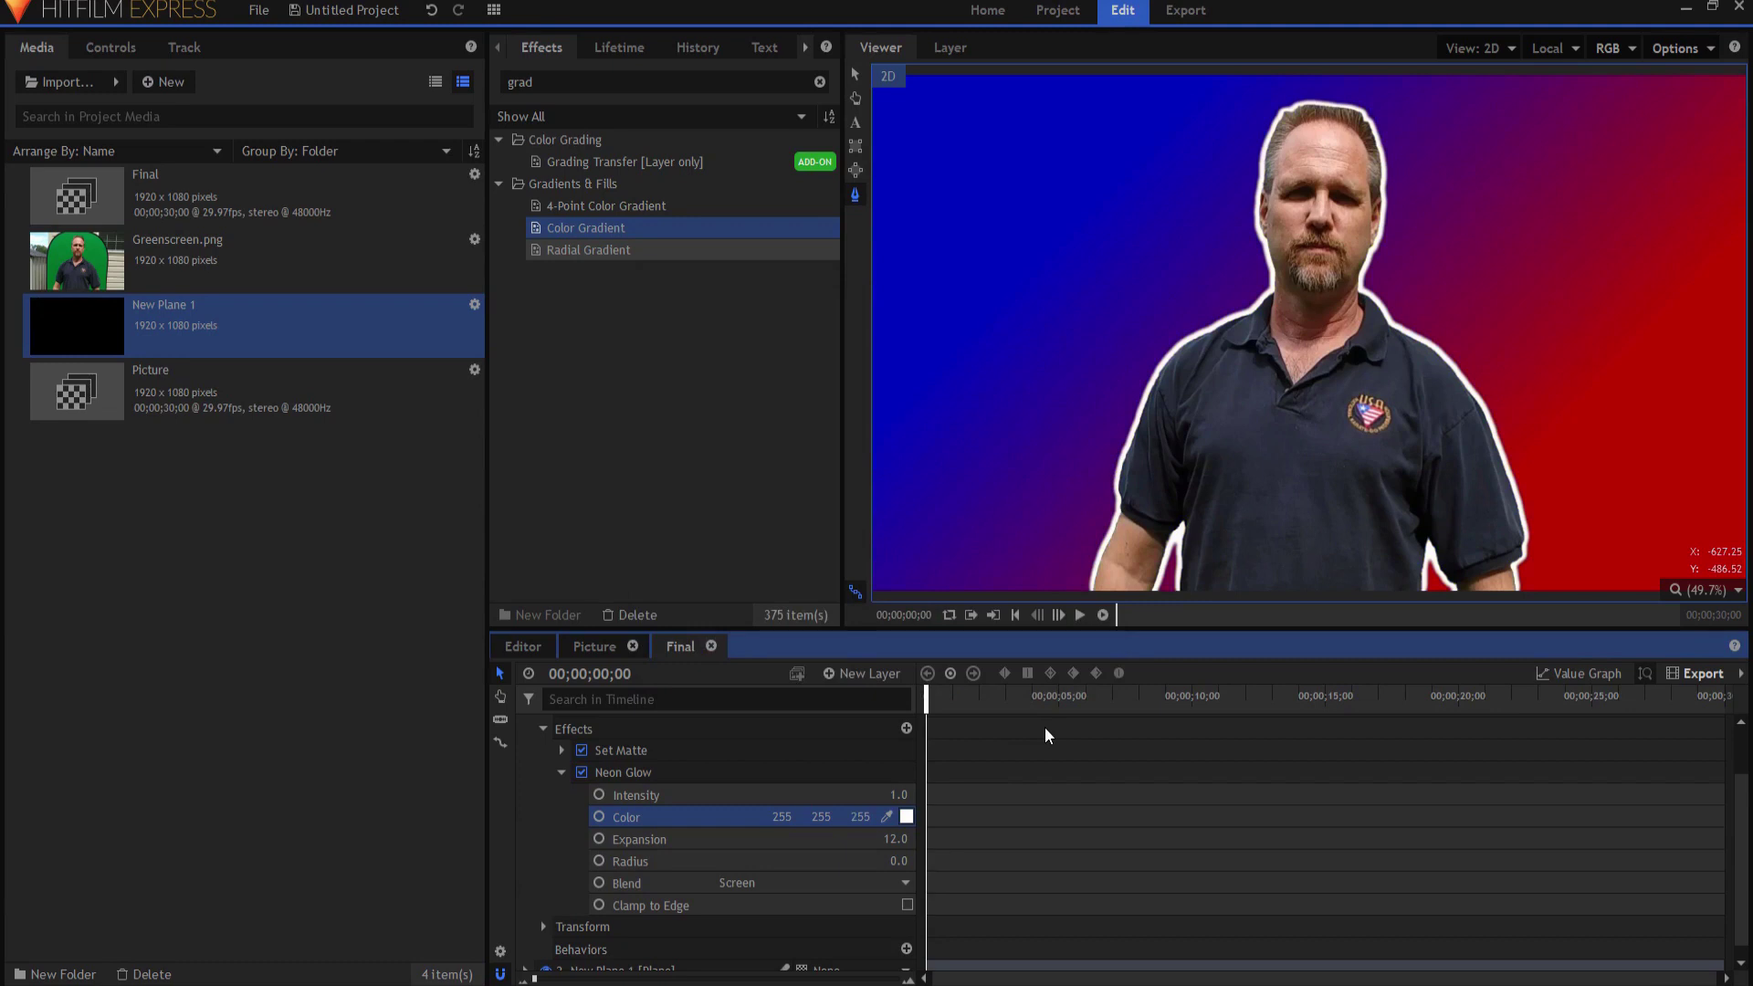
Open the Viewer's Options dropdown to reach the Export Frame choice.
left_click(1689, 47)
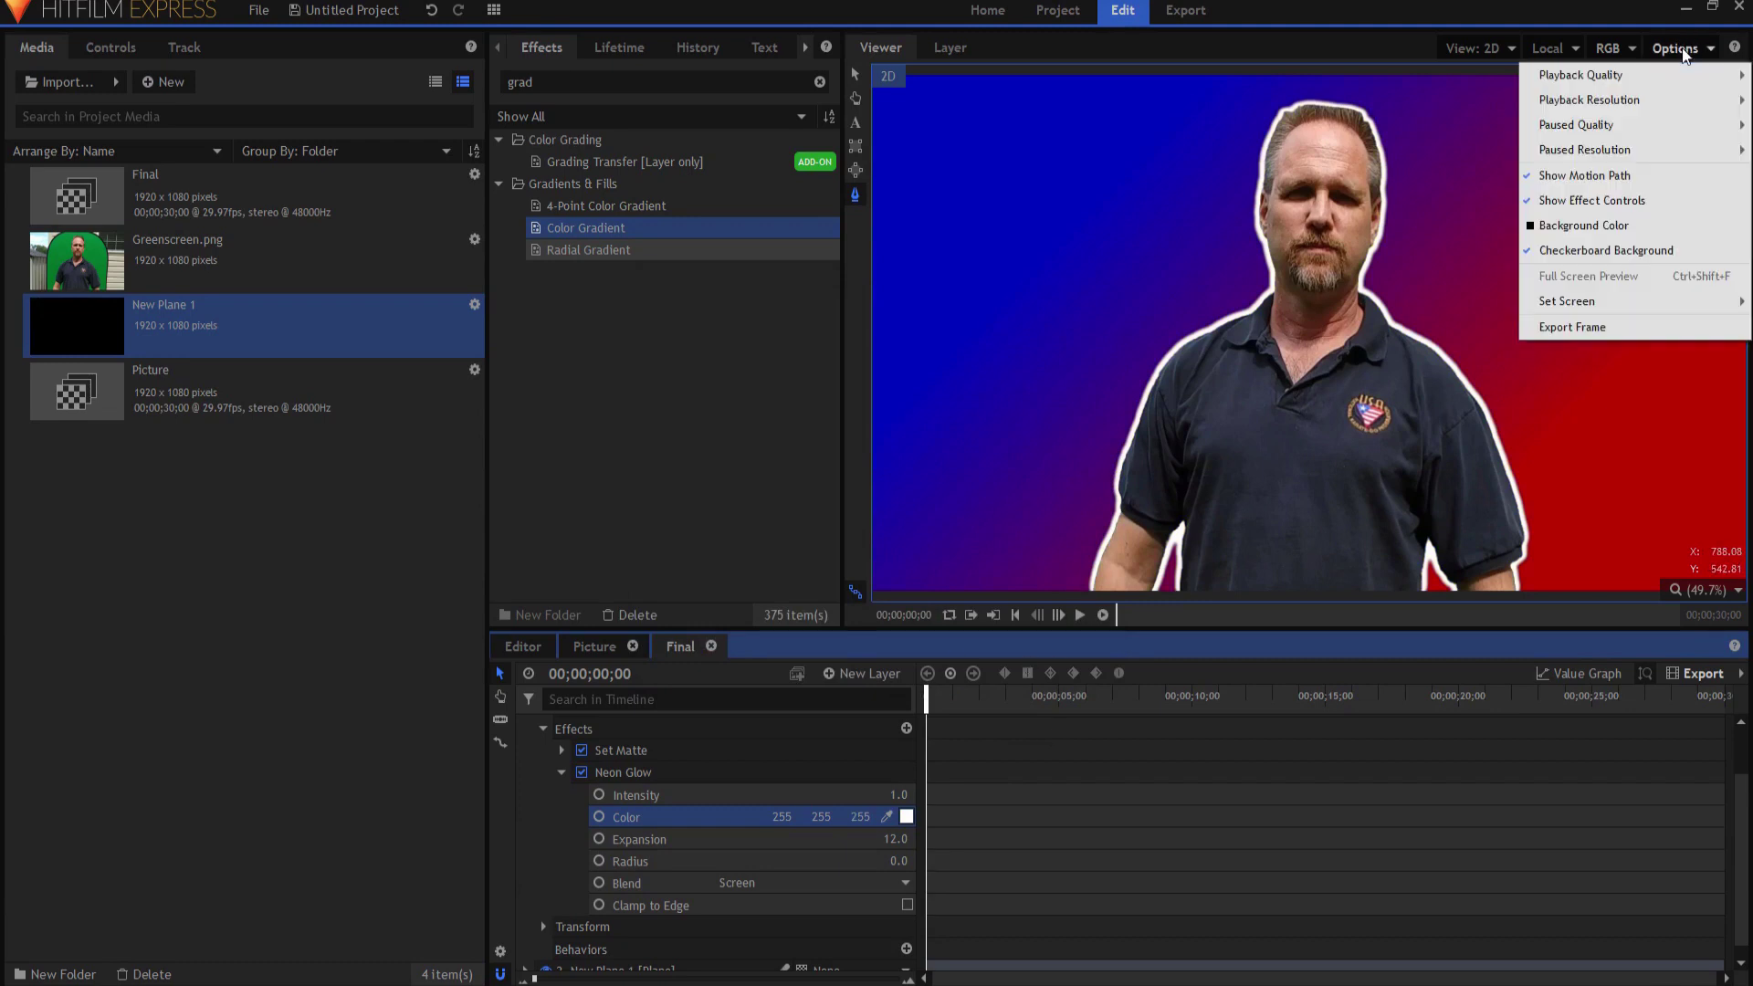